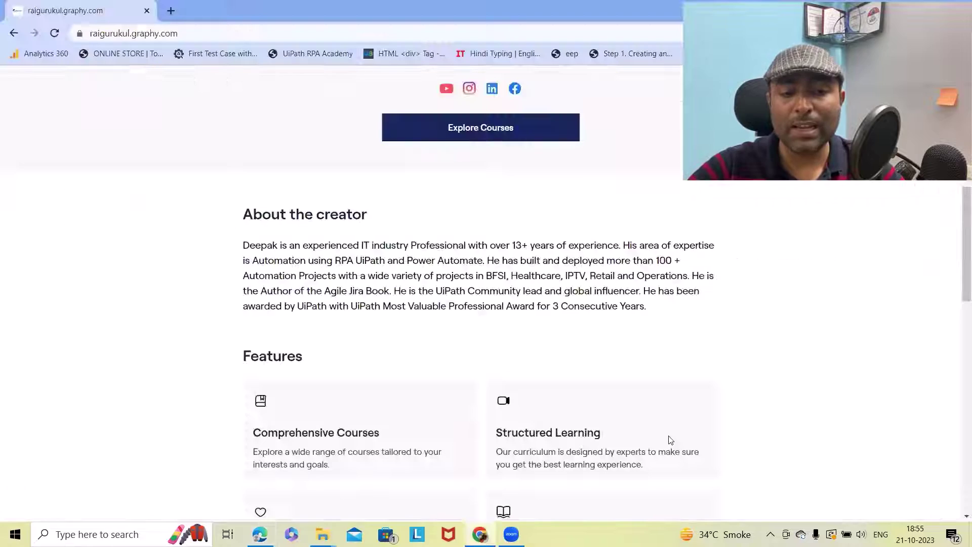
Scroll through the per-user space analytics with created, updated, comment and view counts.
scroll(668, 439, down, 5)
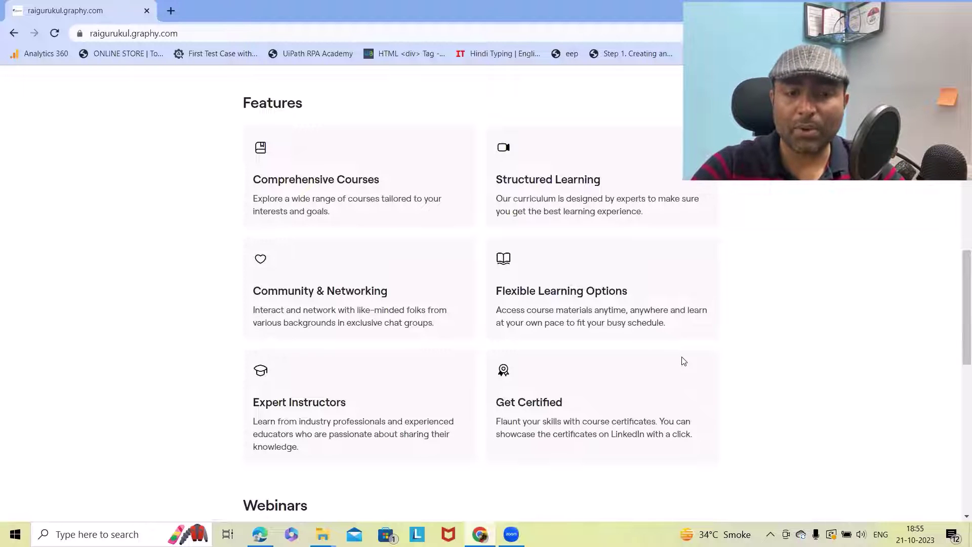
Scroll back up the Rai Gurukul course page, then return to the Confluence analytics window.
scroll(711, 189, up, 15)
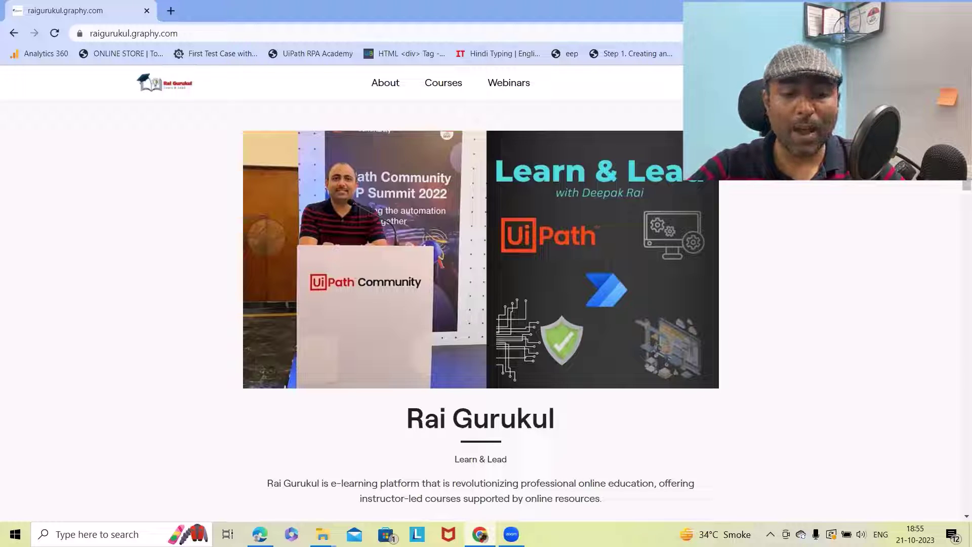
key(alt+Tab)
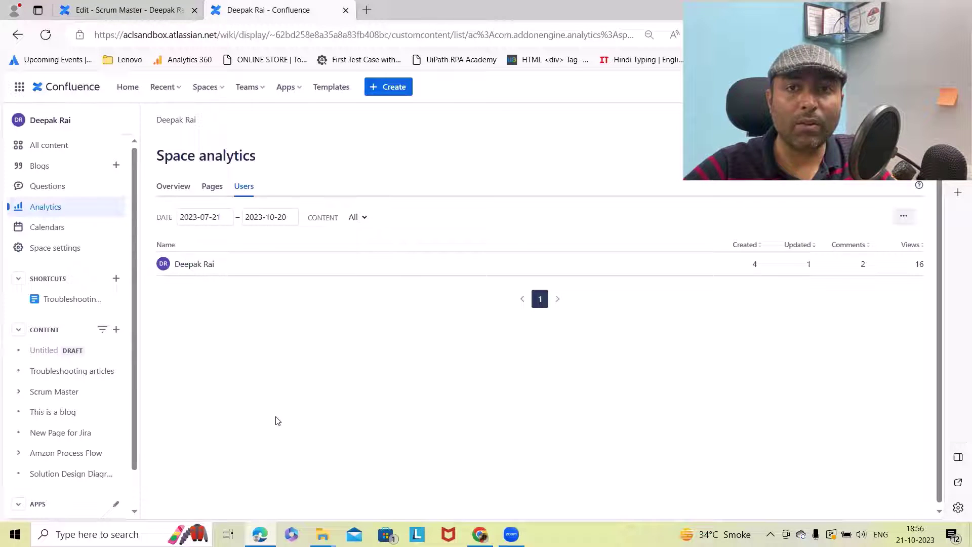
Open the Sample article under Troubleshooting articles.
click(60, 371)
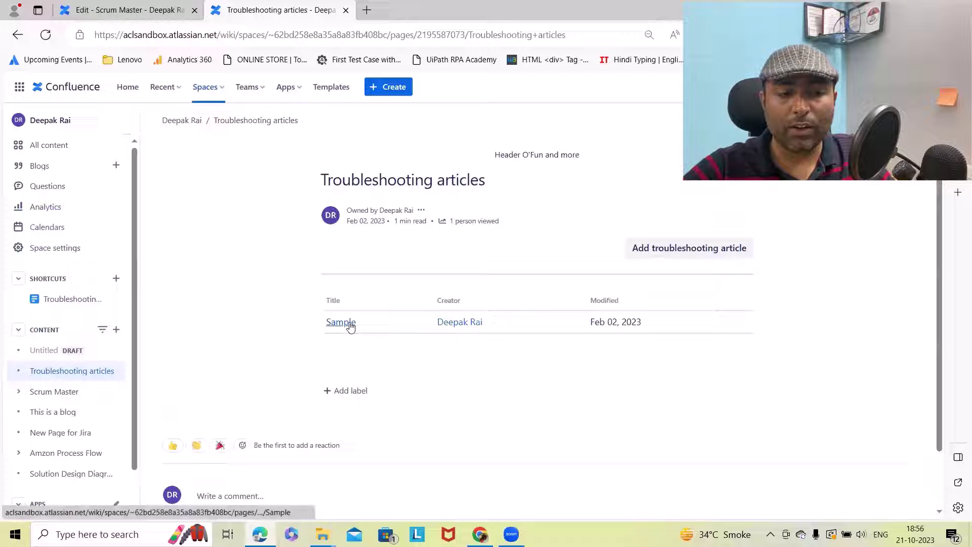
click(348, 323)
scroll(441, 304, down, 10)
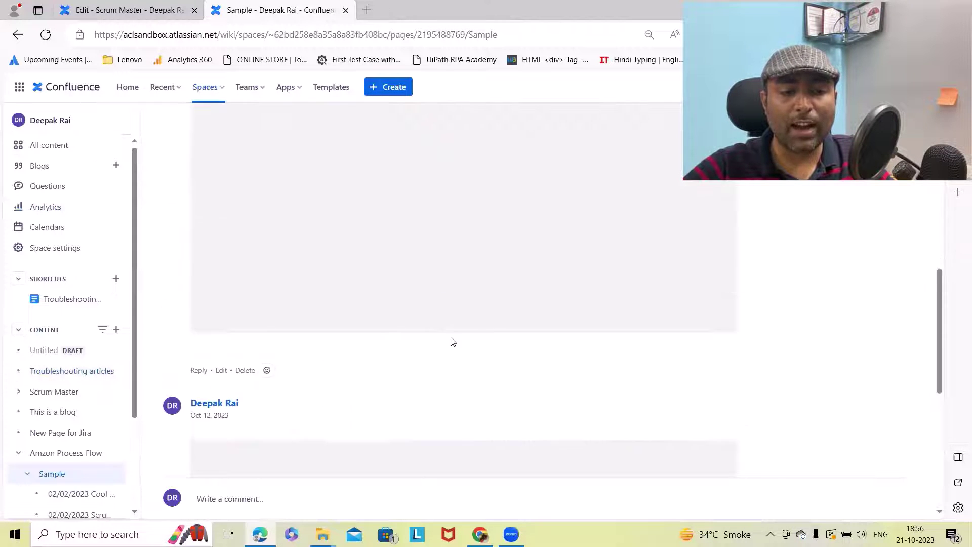
scroll(449, 340, up, 12)
scroll(454, 357, down, 3)
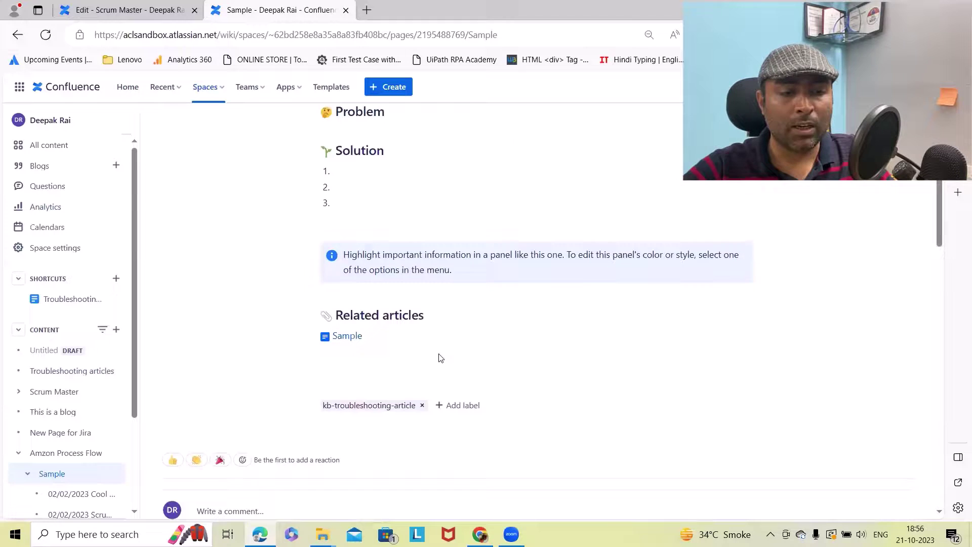
scroll(840, 219, up, 3)
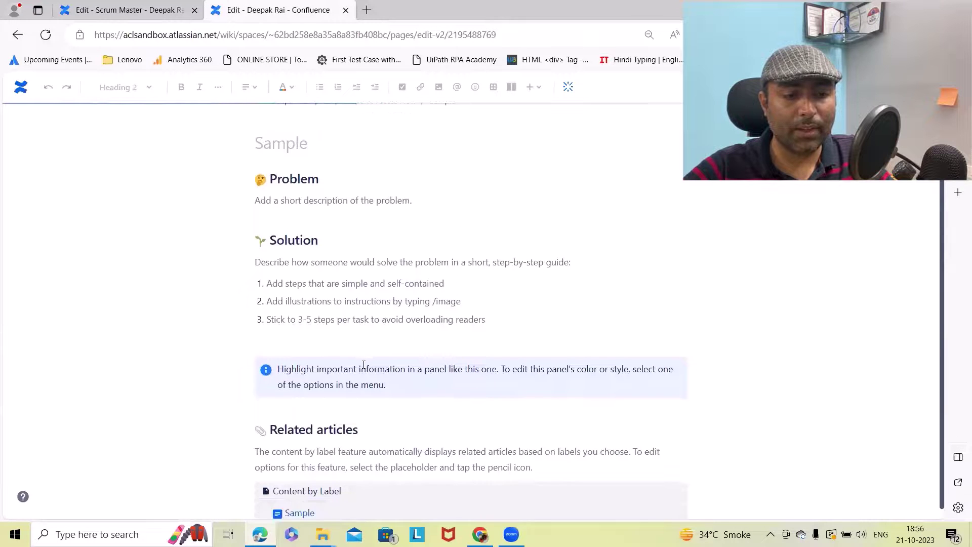
Start a new line below the solution steps and bring up the slash insert menu.
click(283, 266)
text(/)
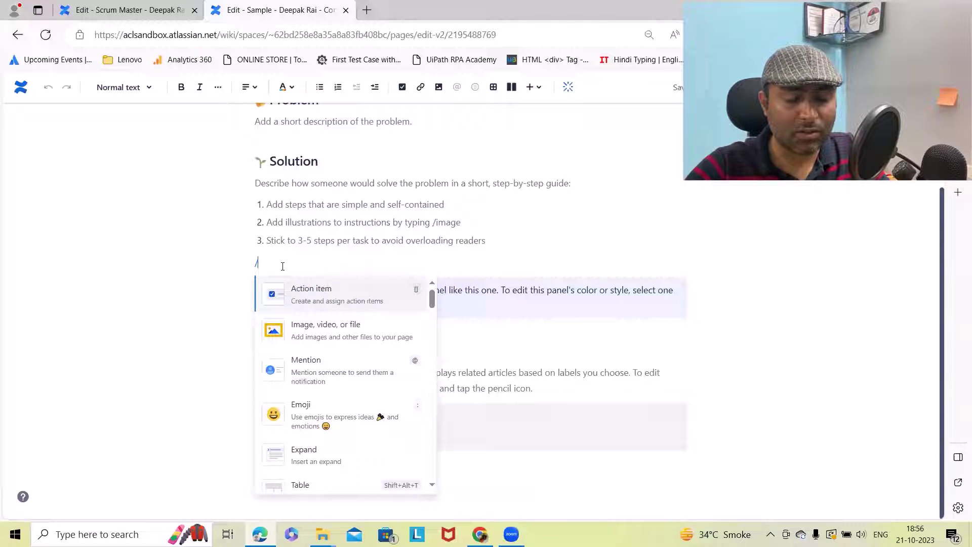
scroll(310, 445, down, 2)
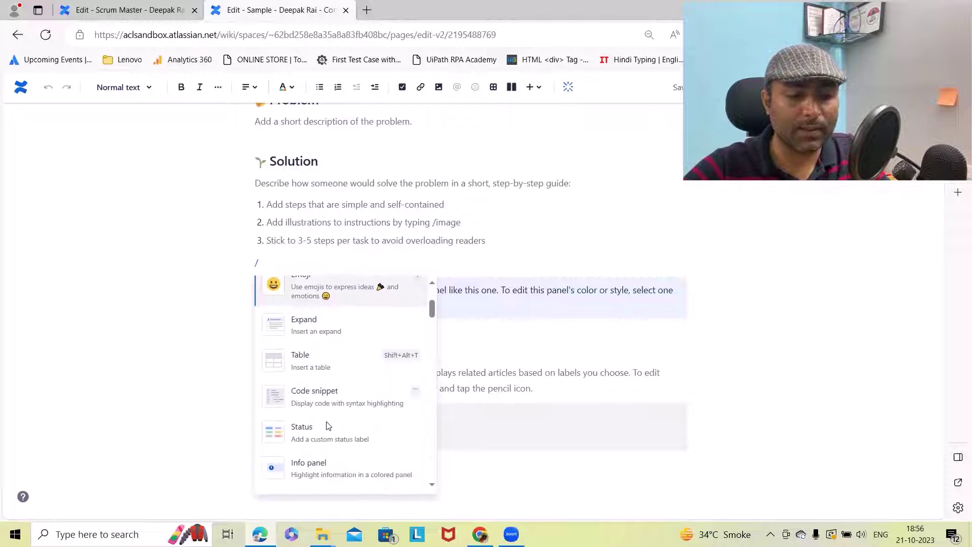
scroll(318, 343, up, 1)
scroll(324, 364, down, 6)
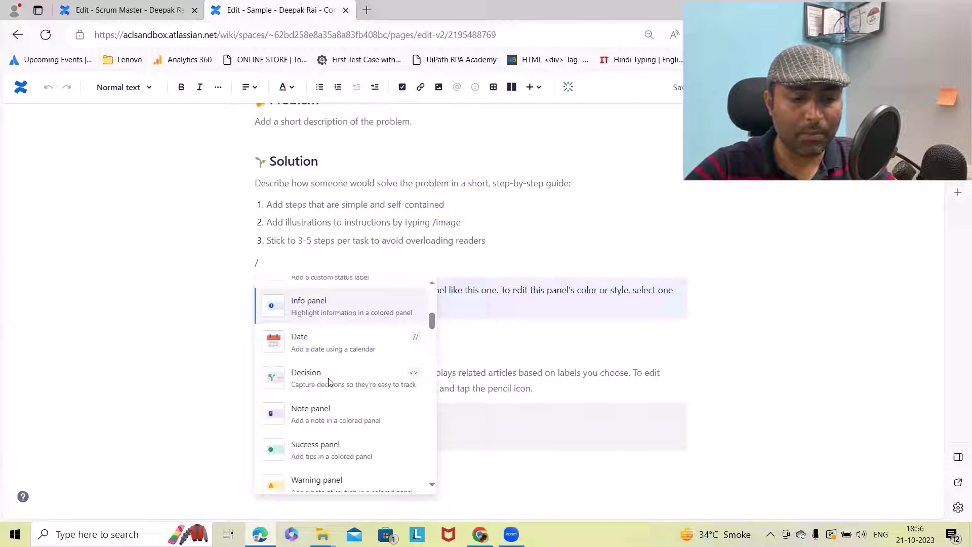
scroll(329, 388, down, 5)
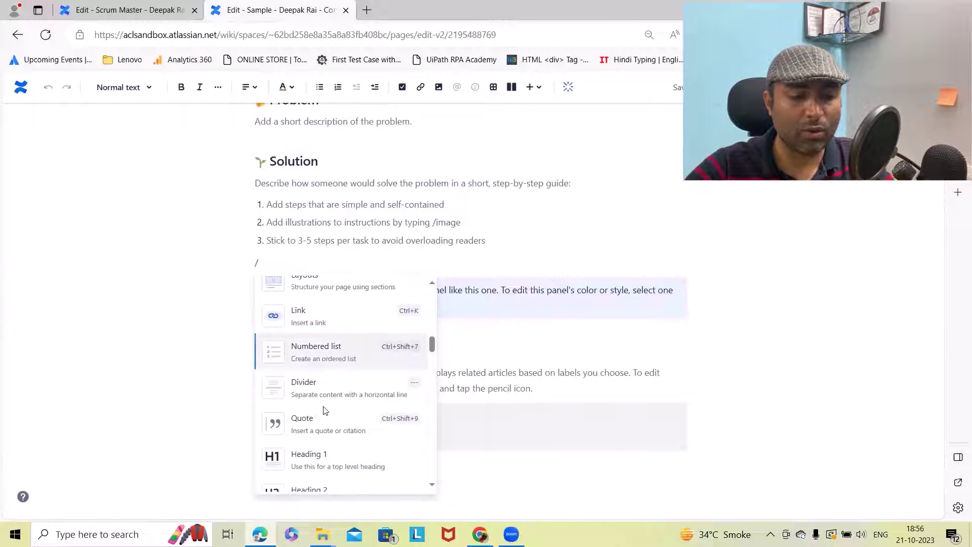
scroll(325, 411, up, 2)
scroll(325, 405, up, 1)
scroll(322, 404, down, 2)
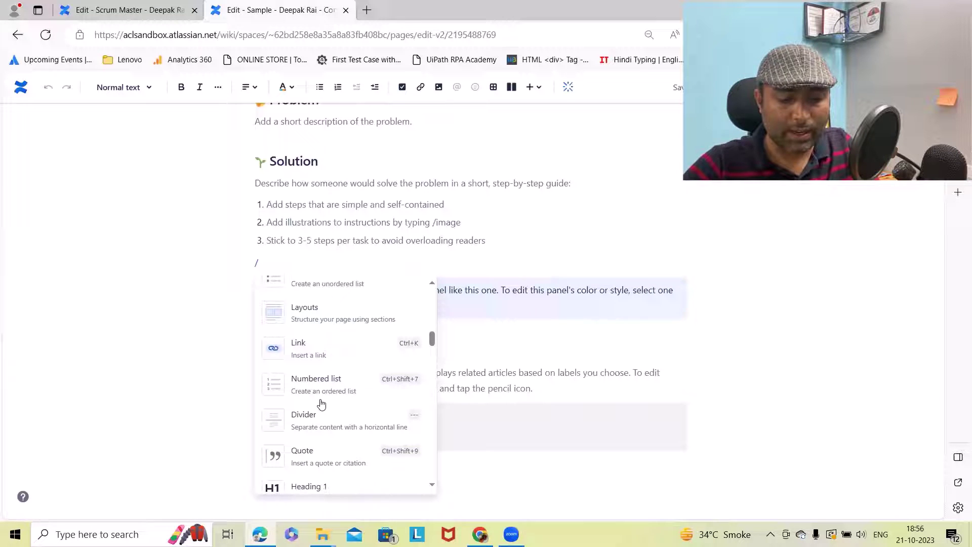
Insert a Jira timeline via /tim and paste the ACE_Rai board's timeline link into its URL field.
text(tim)
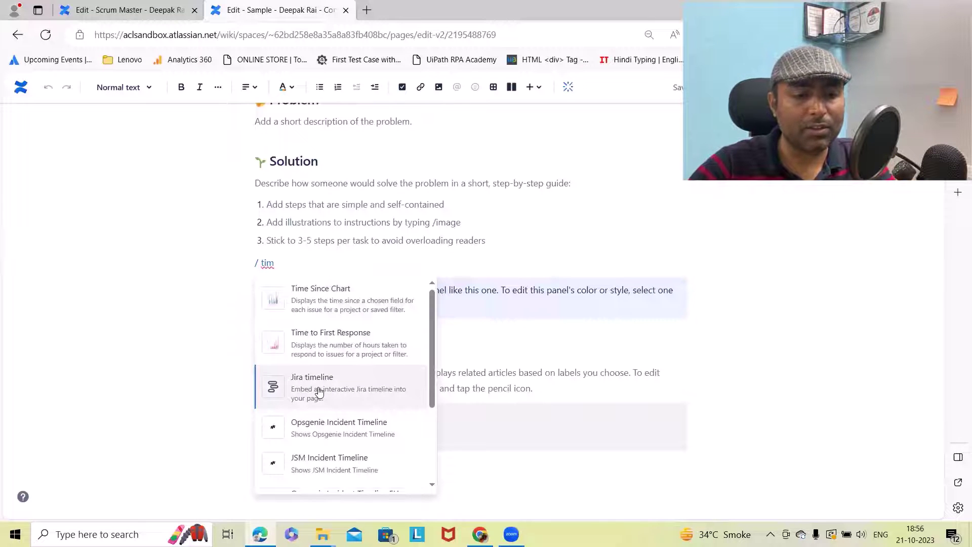
click(319, 391)
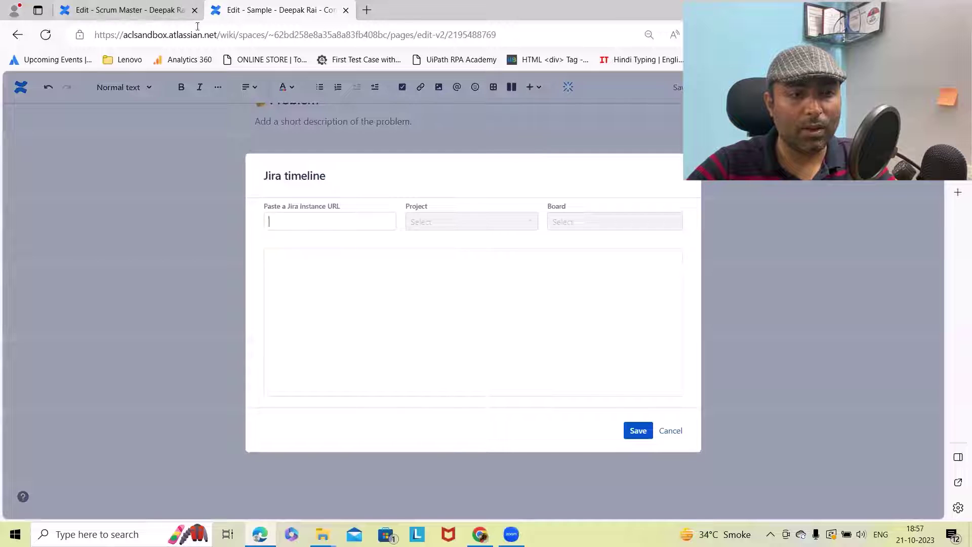
click(93, 7)
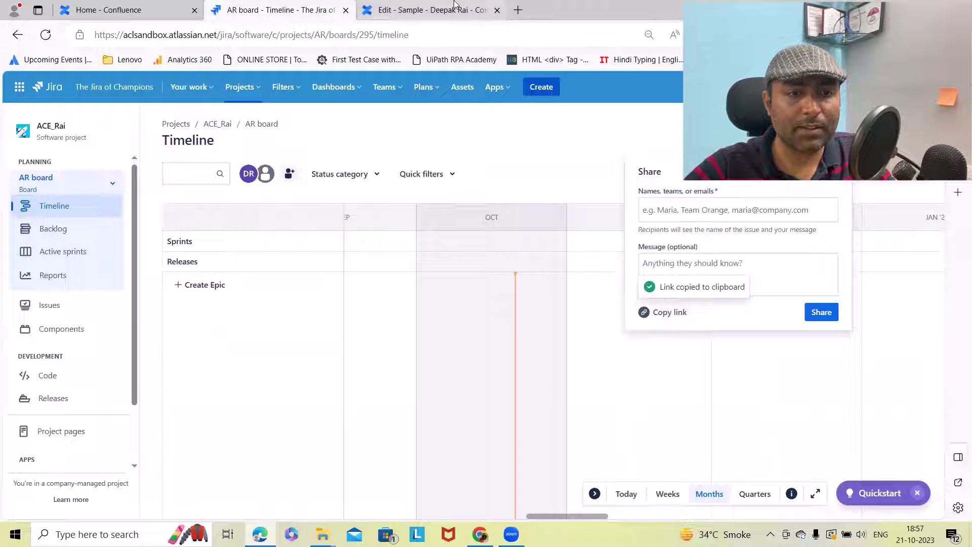
click(430, 9)
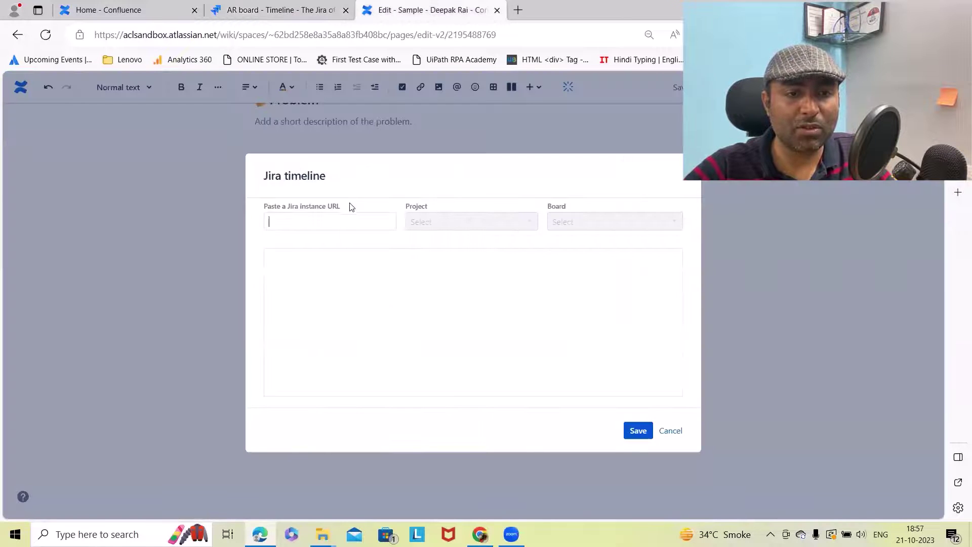
click(315, 221)
key(ctrl+v)
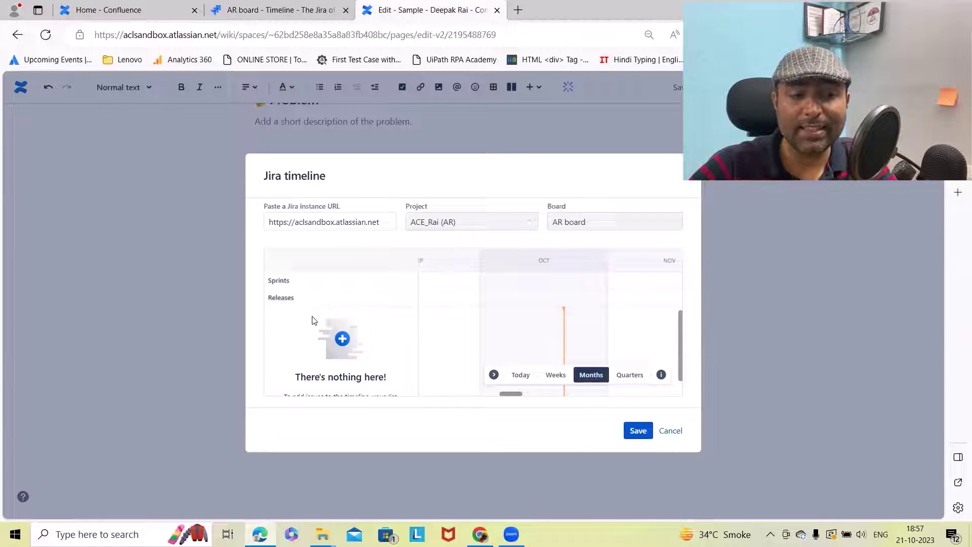
Preview the timeline by weeks, months and quarters, then save it into the page.
click(553, 377)
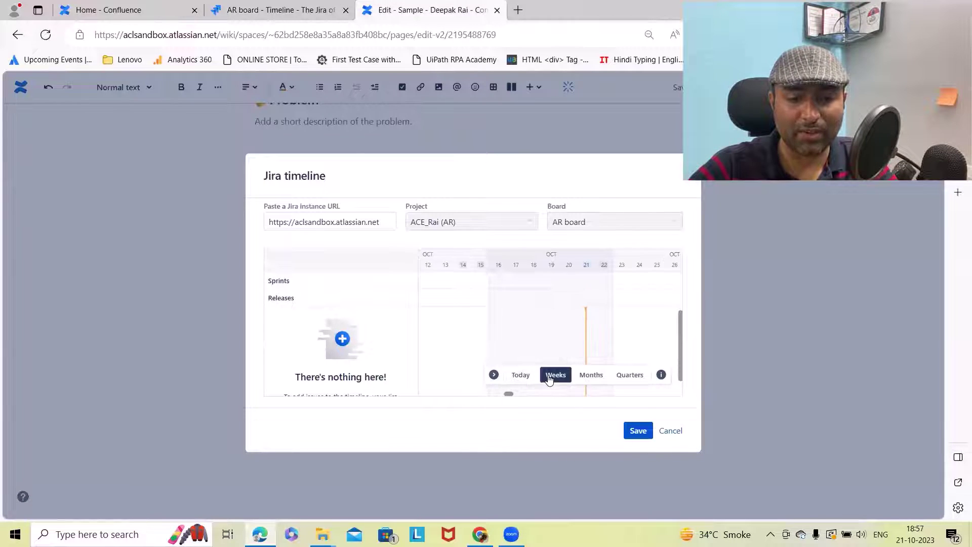
click(591, 380)
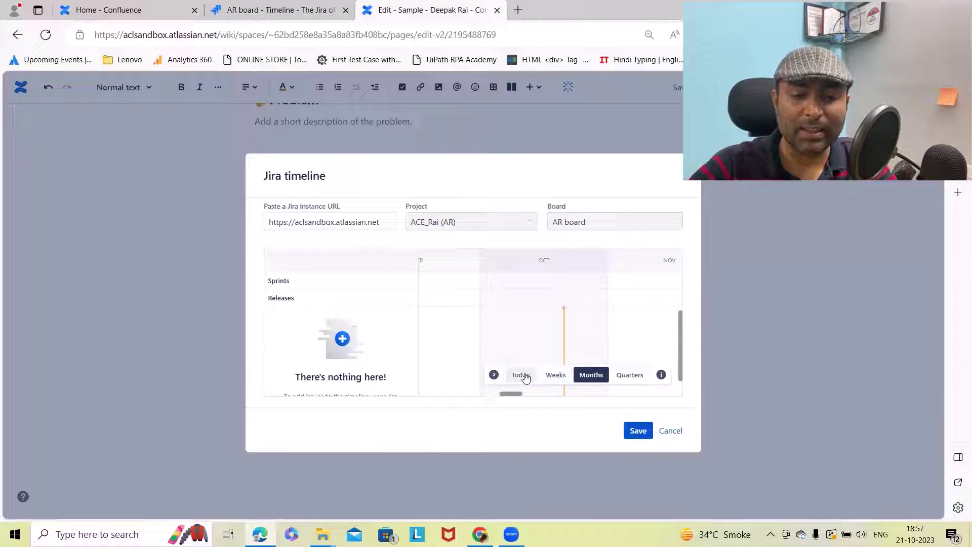
click(633, 381)
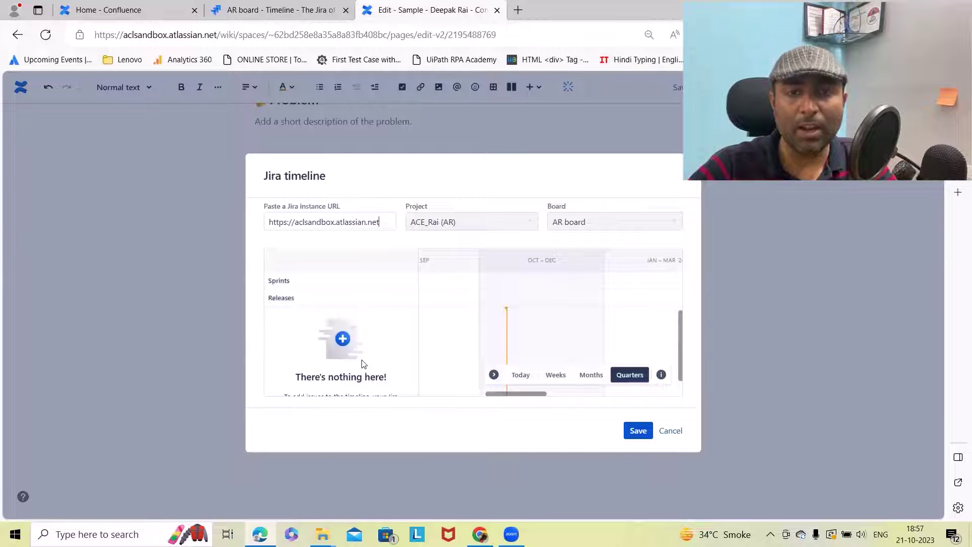
click(638, 431)
Review the embedded timeline on the page and switch to the blank browser tab.
scroll(498, 374, down, 4)
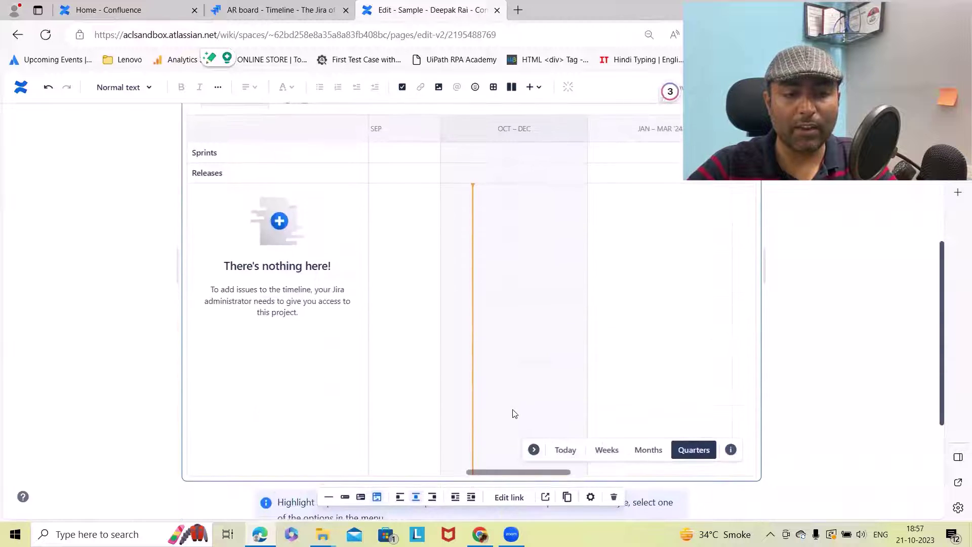
scroll(512, 414, up, 5)
scroll(512, 425, down, 4)
scroll(514, 436, up, 1)
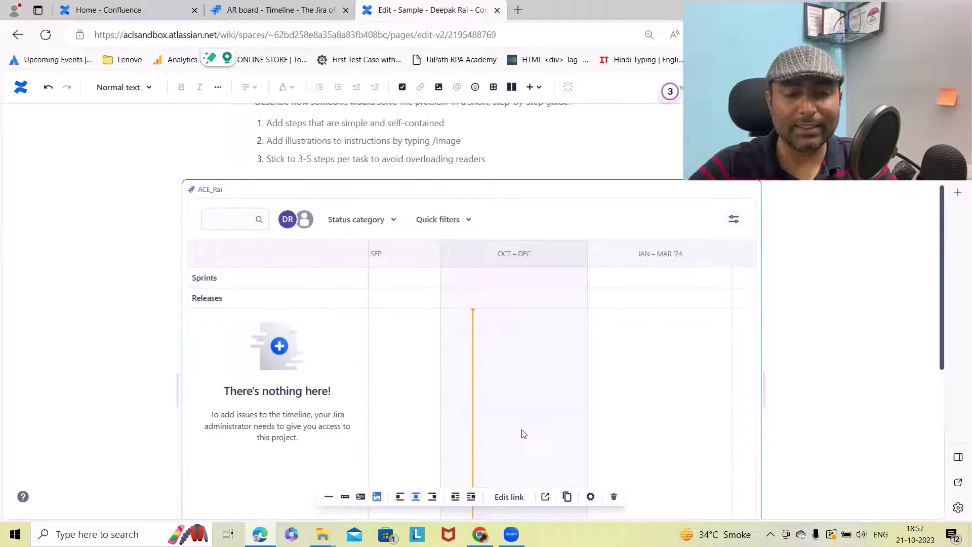
scroll(540, 425, down, 6)
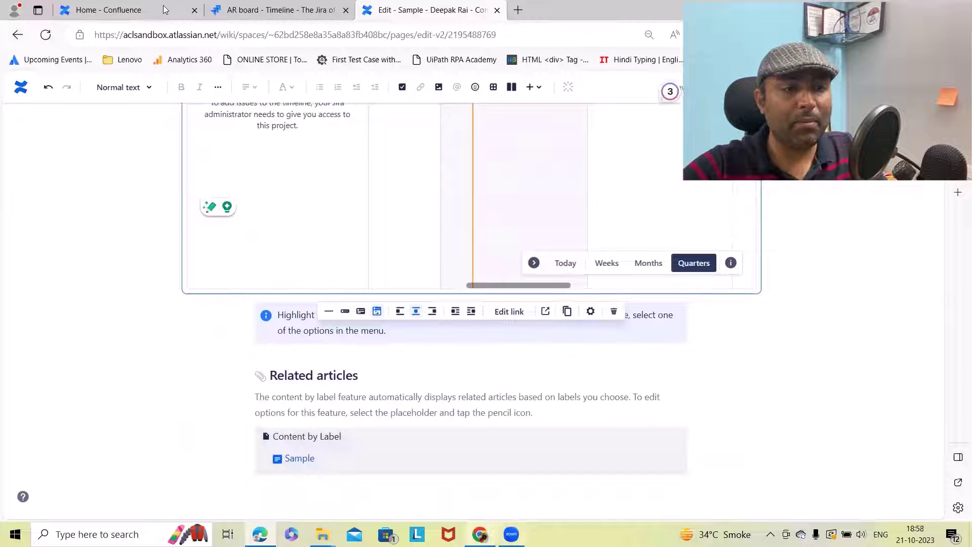
key(alt+Tab)
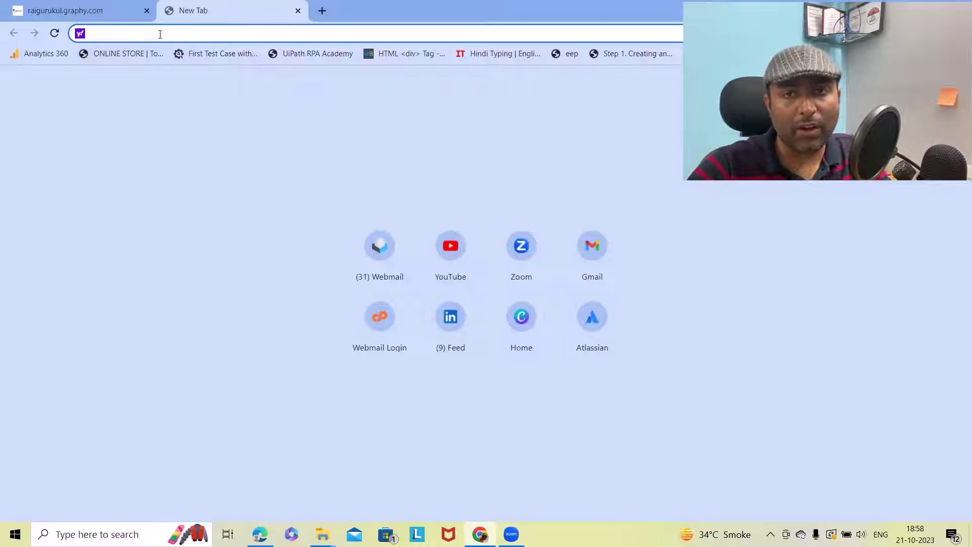
Load the Atlassian Start page and open the personal Confluence space from it.
text(id)
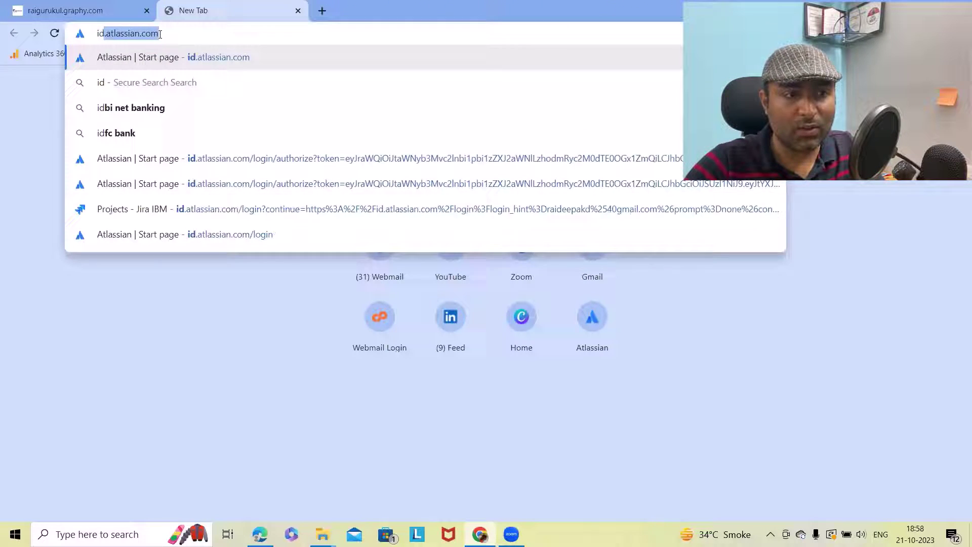
key(Return)
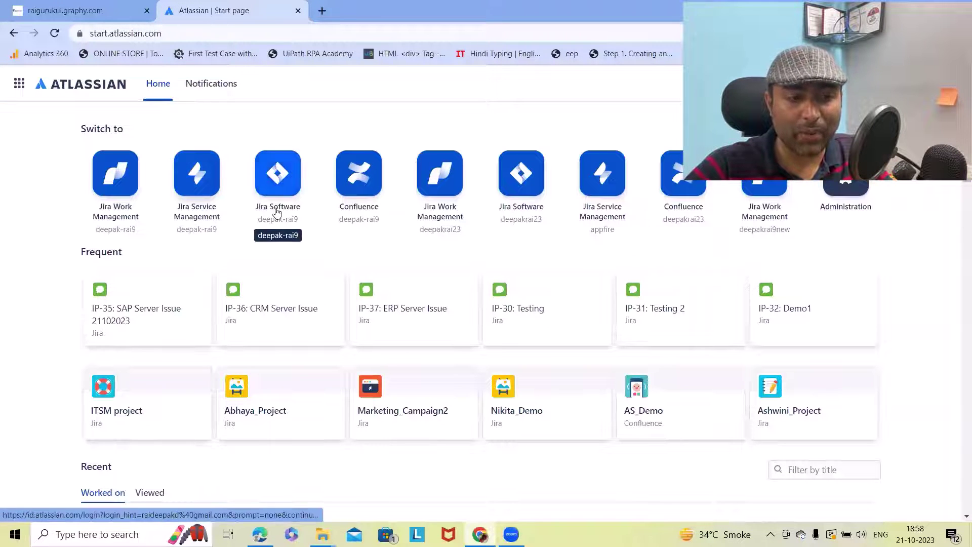
click(371, 212)
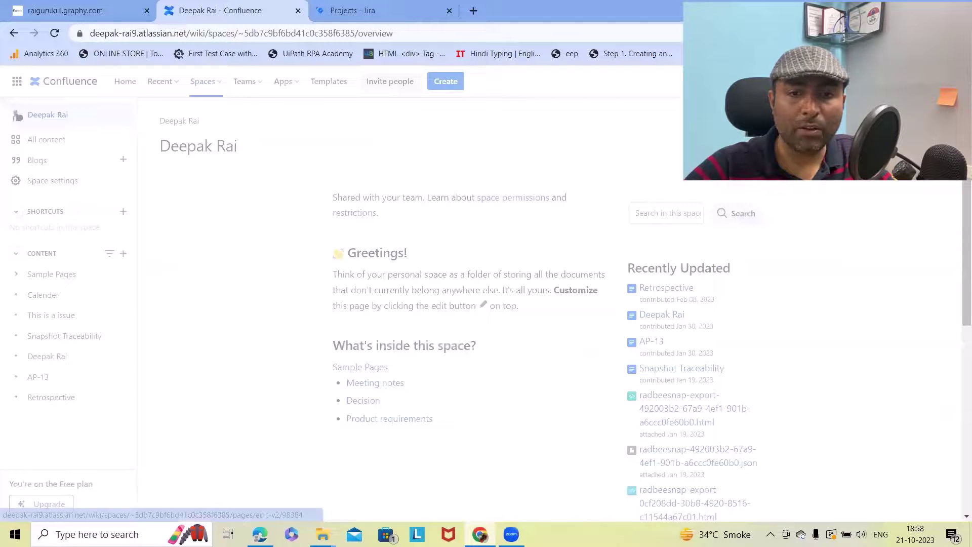
Edit the space Overview page and switch its Abhaya_Project timeline to the Quarters view.
key(e)
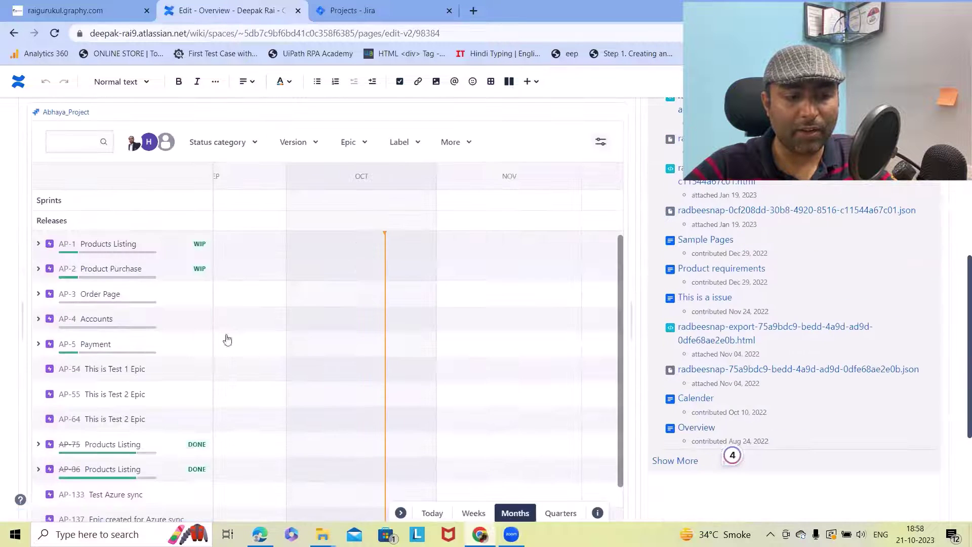
scroll(231, 340, down, 5)
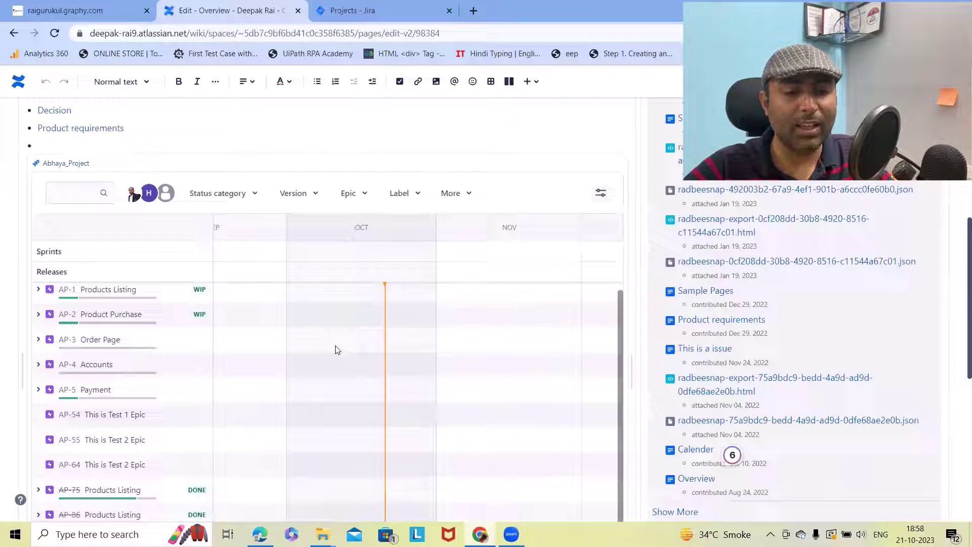
scroll(399, 295, down, 5)
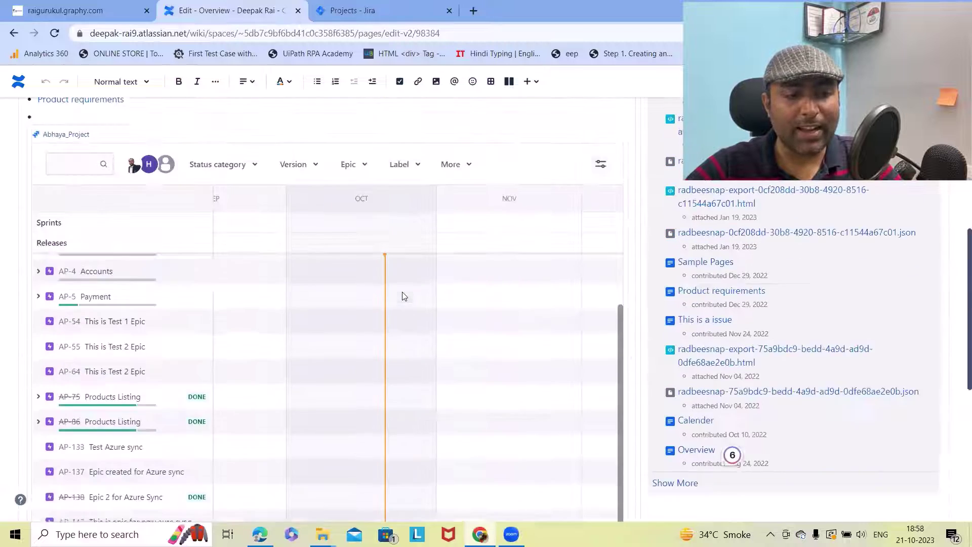
scroll(405, 300, up, 5)
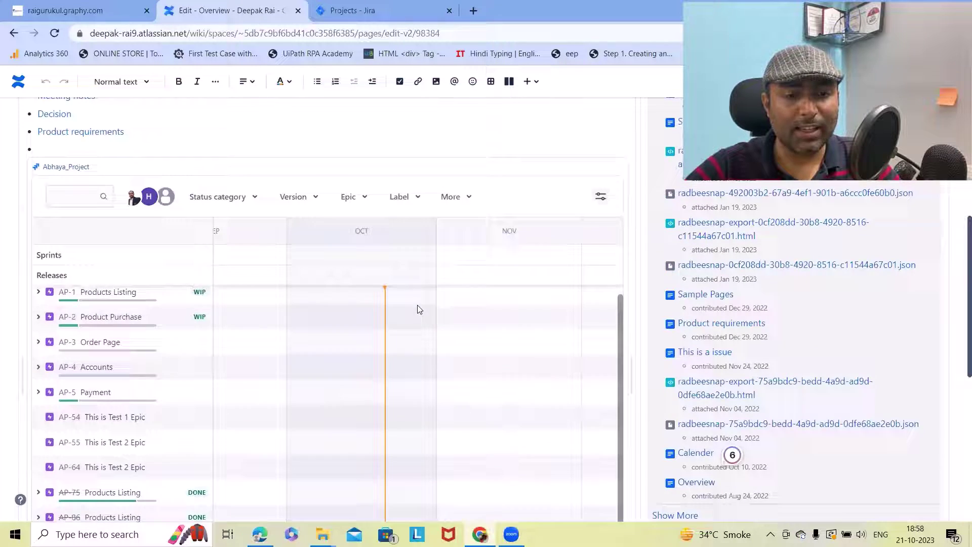
scroll(417, 308, up, 4)
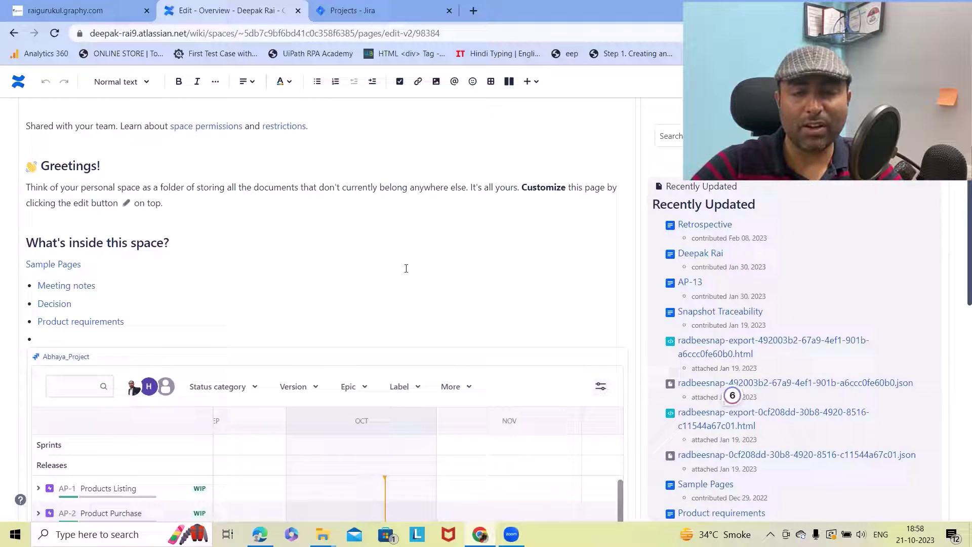
scroll(404, 269, down, 5)
scroll(358, 330, down, 2)
scroll(174, 330, up, 2)
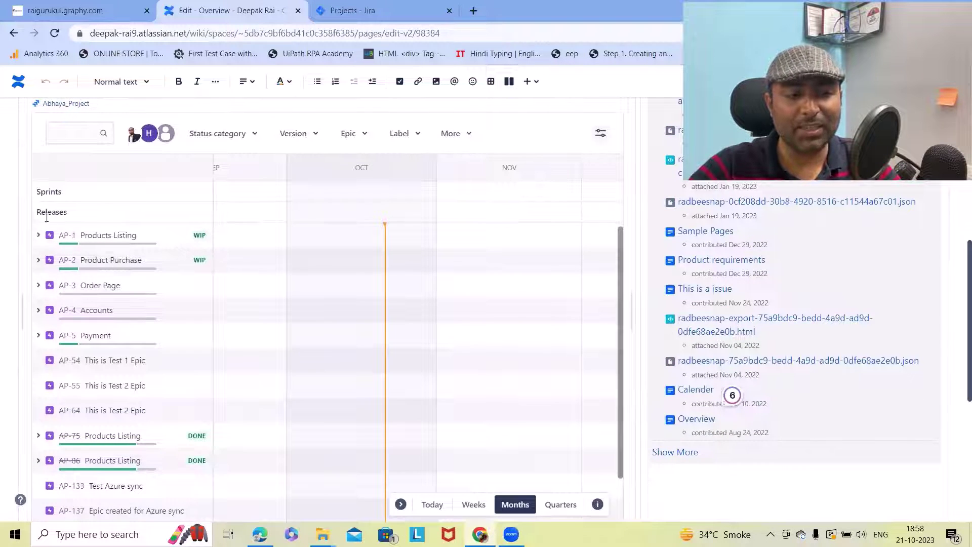
scroll(152, 329, down, 10)
scroll(232, 339, up, 5)
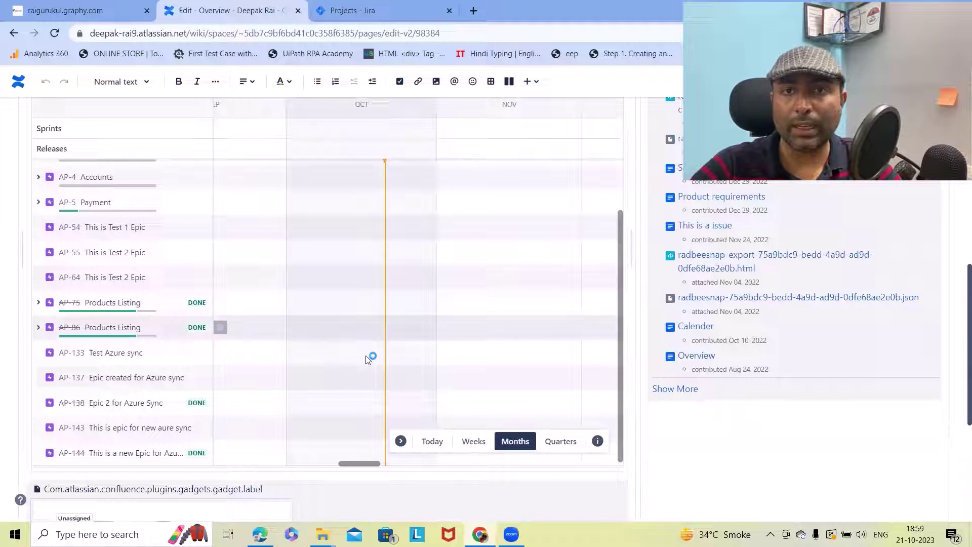
click(556, 441)
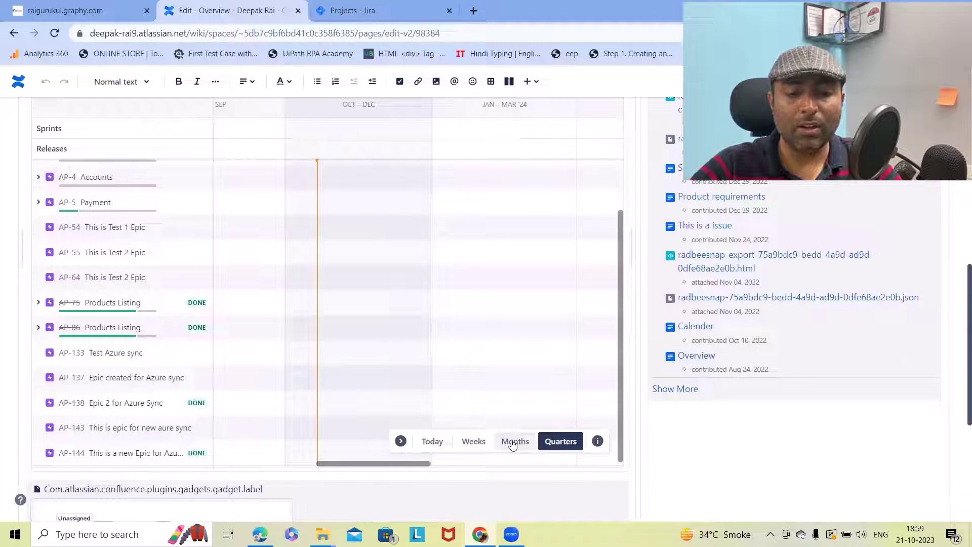
click(516, 442)
click(471, 442)
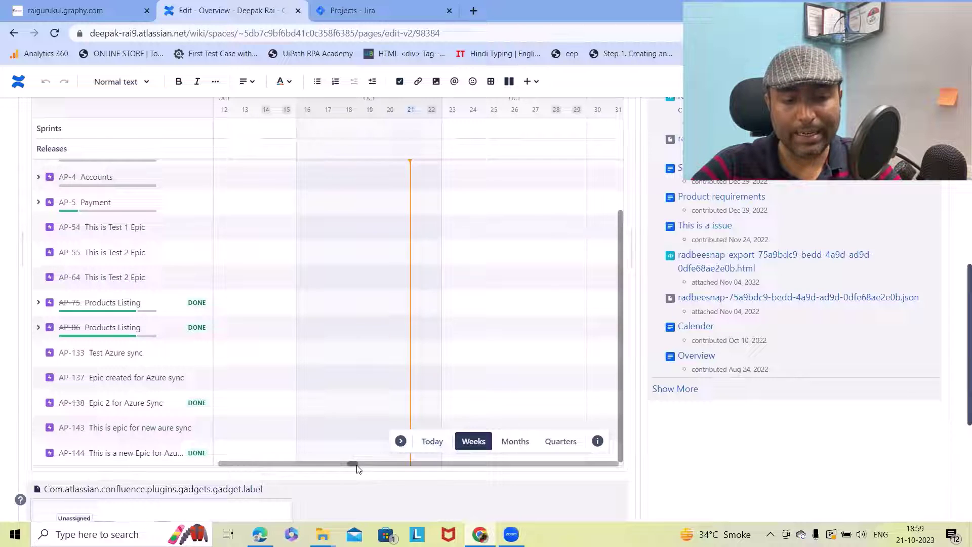
drag(355, 464, 586, 462)
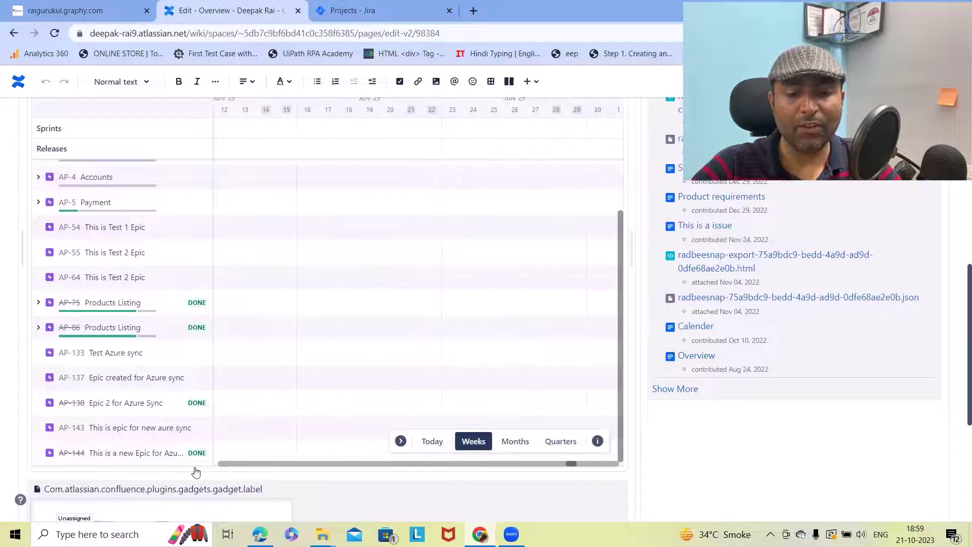
click(432, 441)
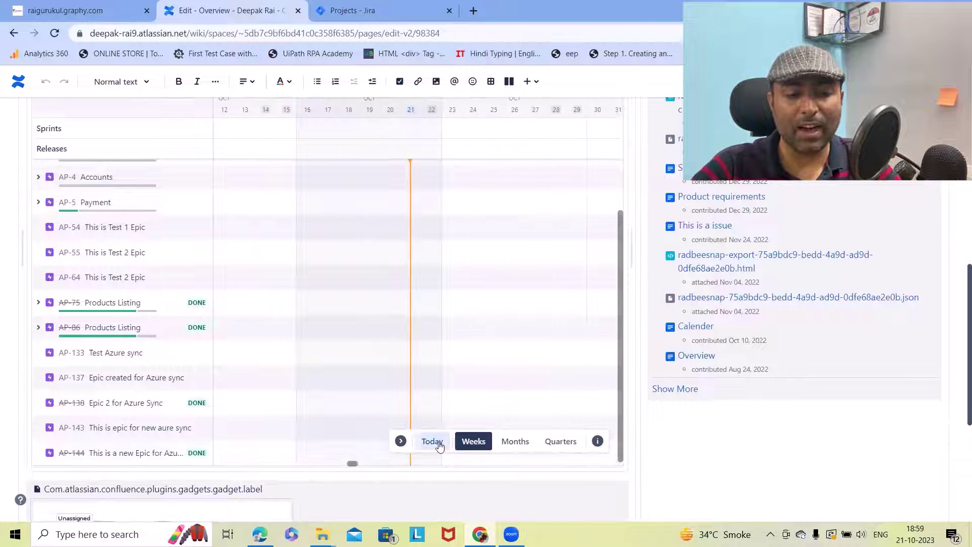
click(515, 441)
click(555, 445)
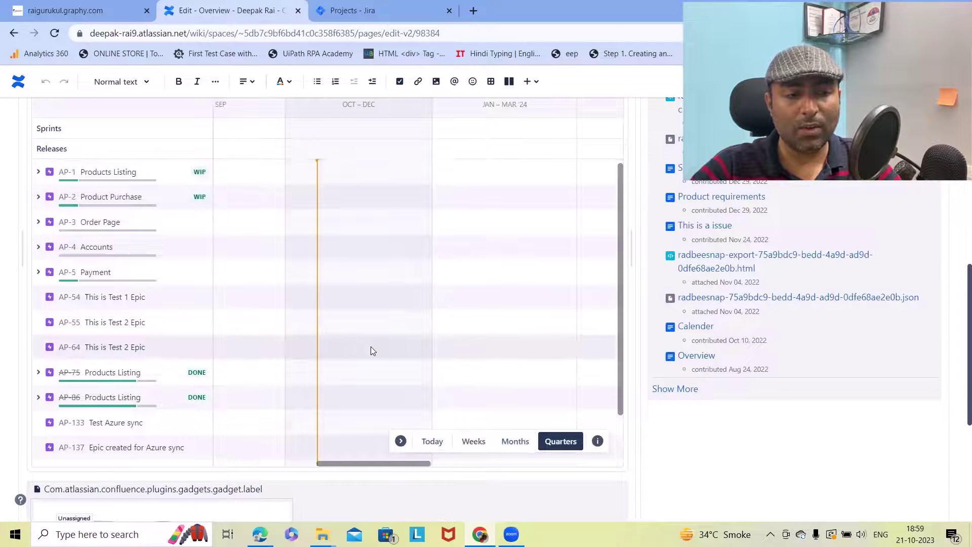
scroll(400, 403, down, 5)
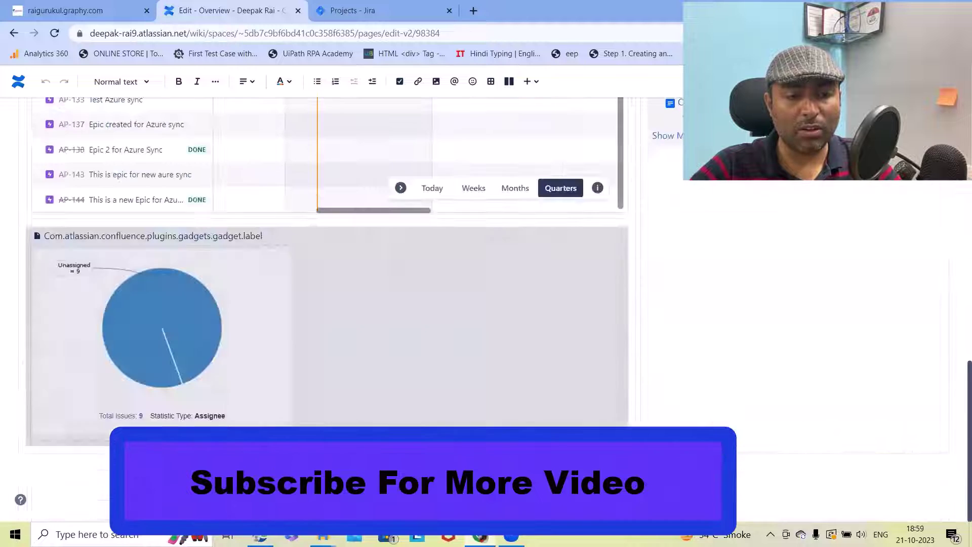
Delete the assignee pie-chart gadget, leaving the Abhaya_Project timeline as the page's only embed.
click(365, 265)
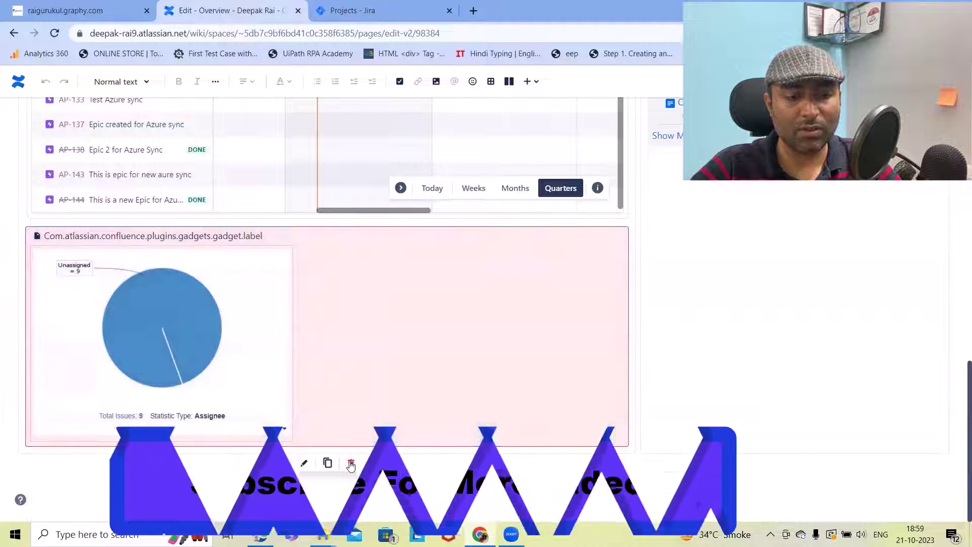
click(352, 463)
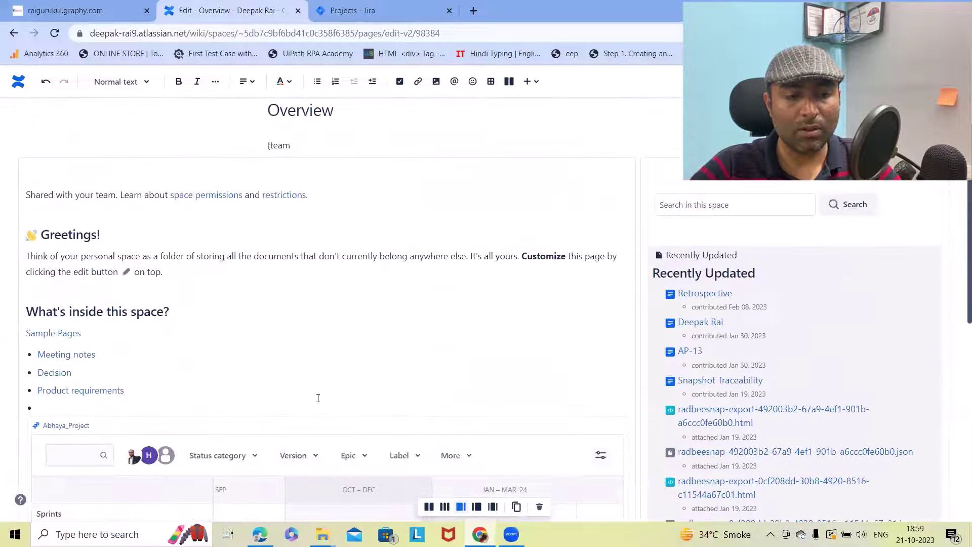
scroll(397, 186, up, 3)
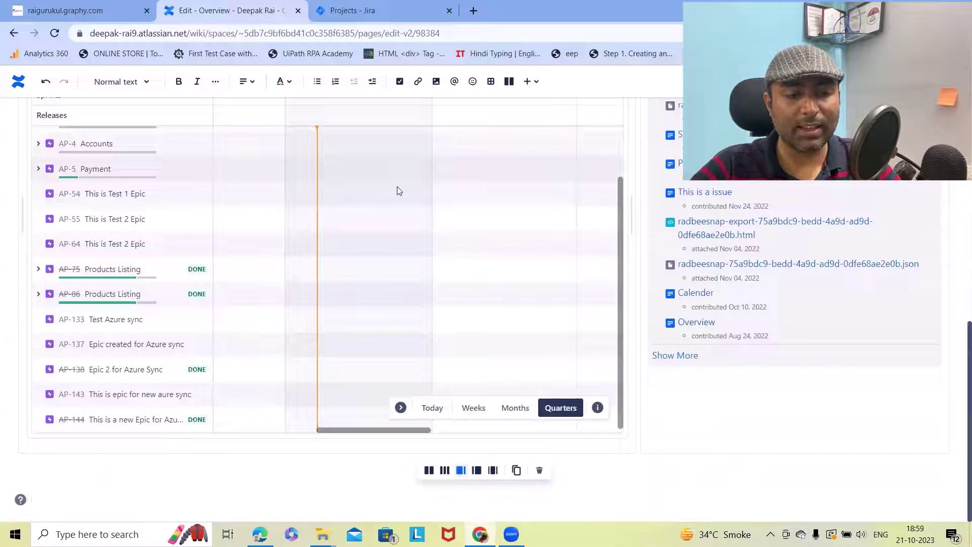
scroll(325, 227, up, 5)
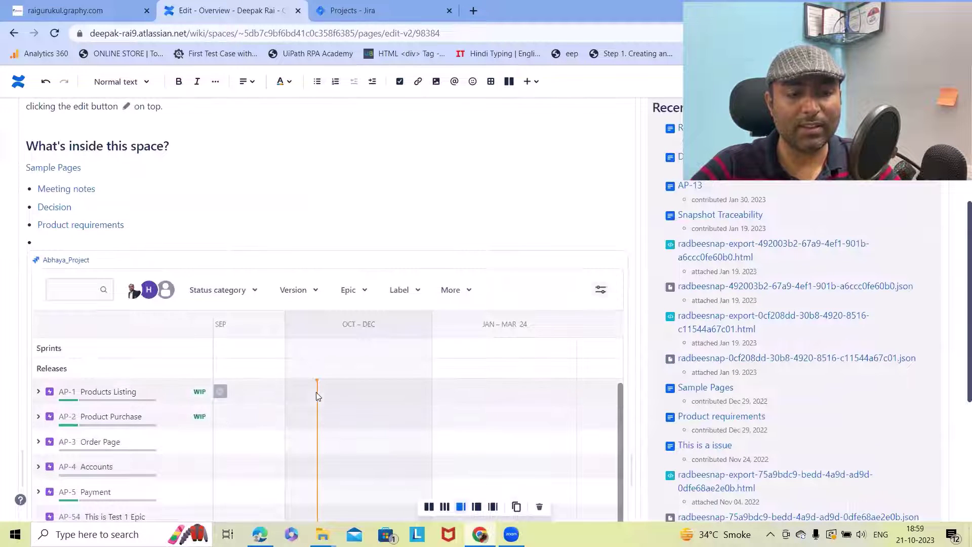
click(314, 270)
scroll(253, 455, down, 3)
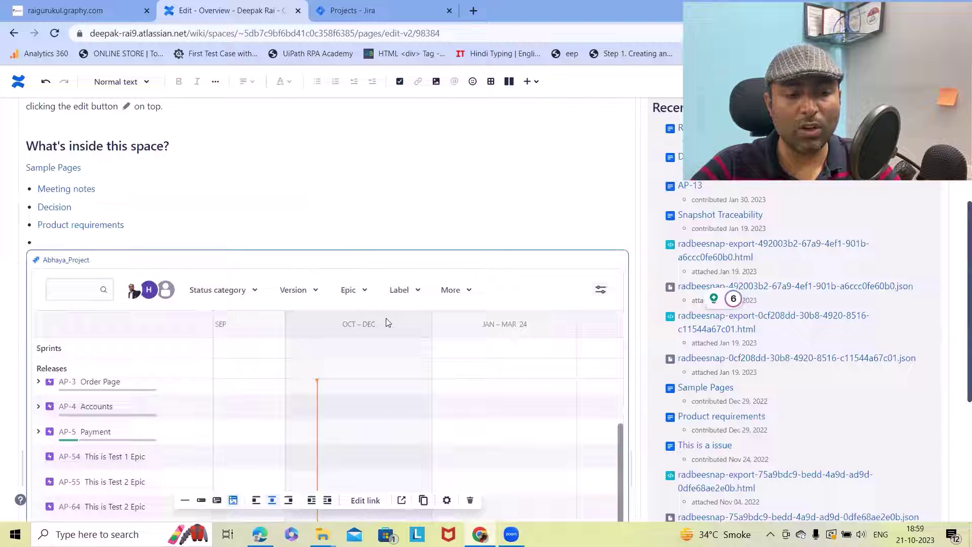
Turn the embedded timeline into a link and make the section two equal columns.
click(185, 501)
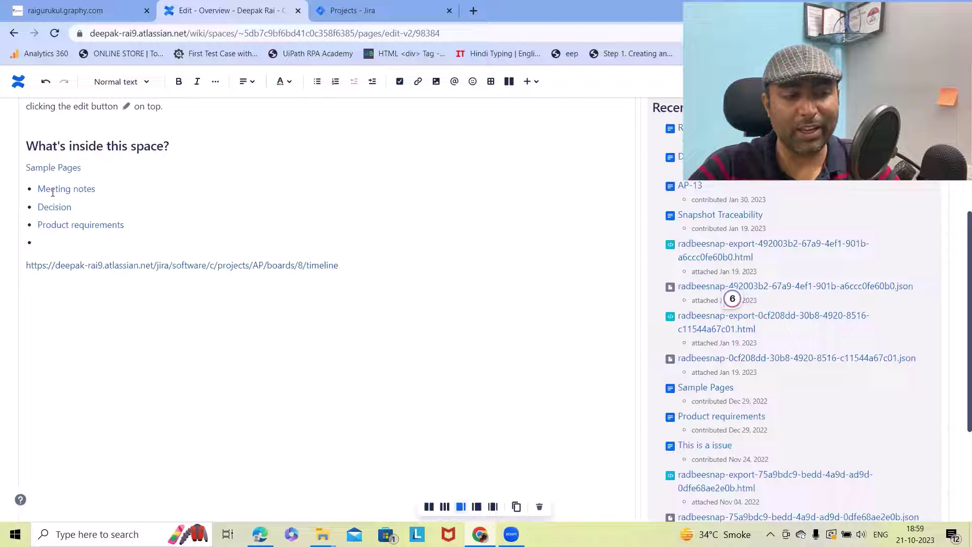
scroll(158, 438, down, 5)
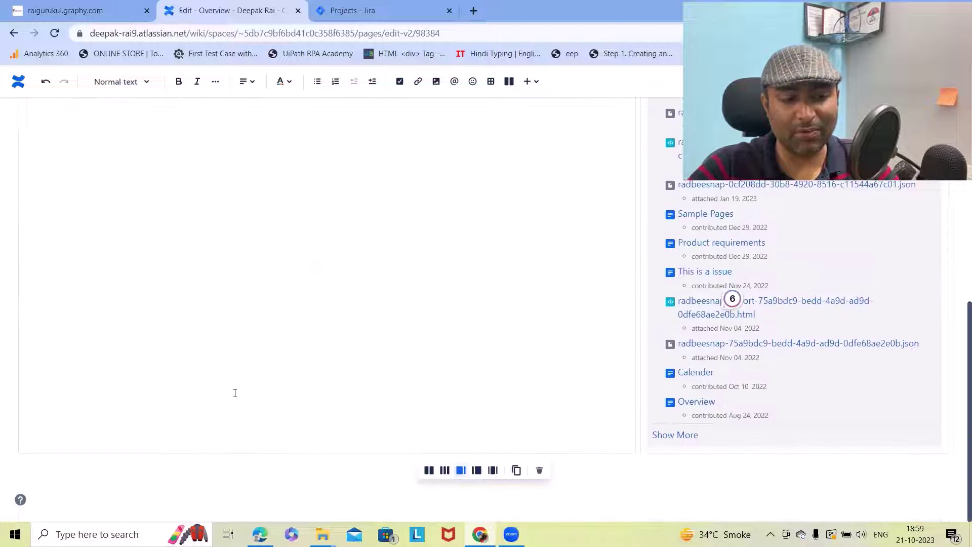
click(444, 472)
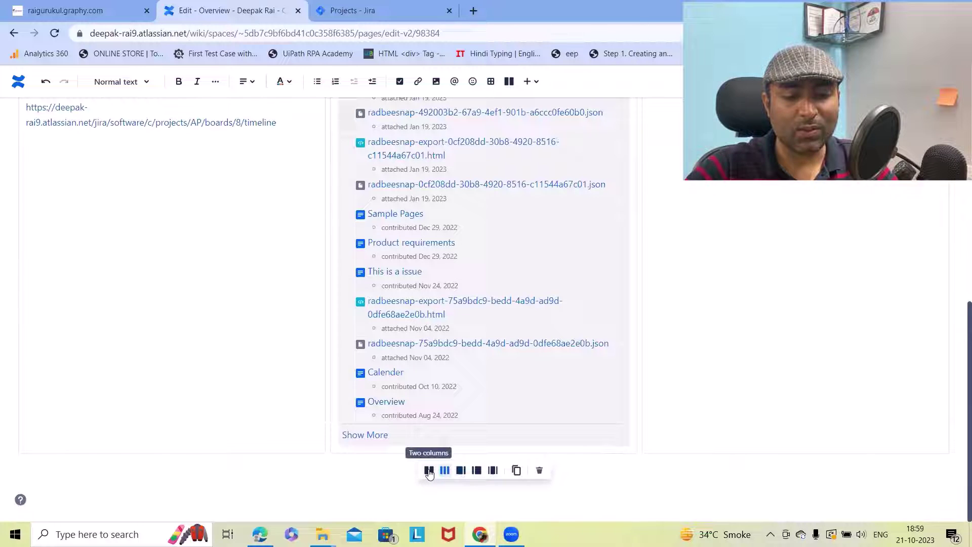
click(429, 472)
Show the link inline as the Abhaya_Project title, keeping two columns after trying three.
click(227, 138)
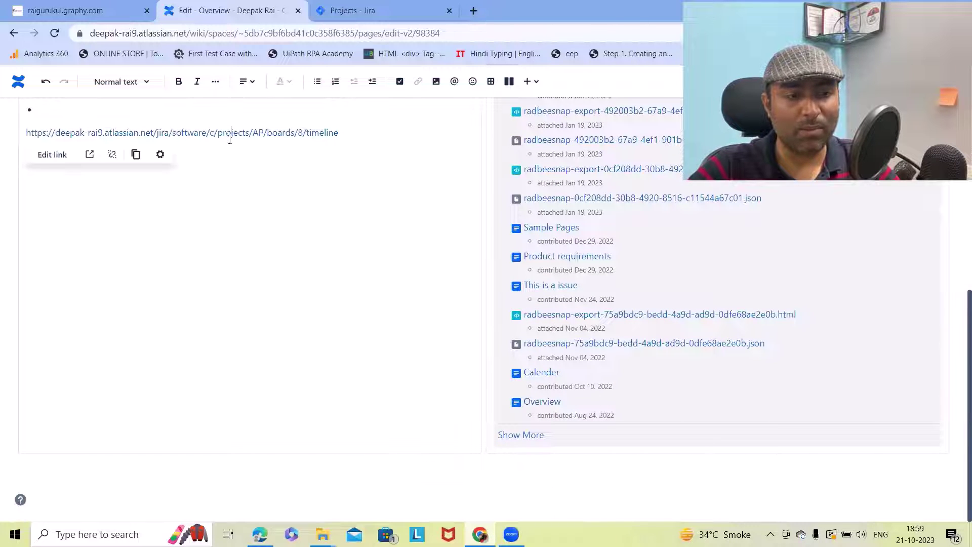
click(53, 154)
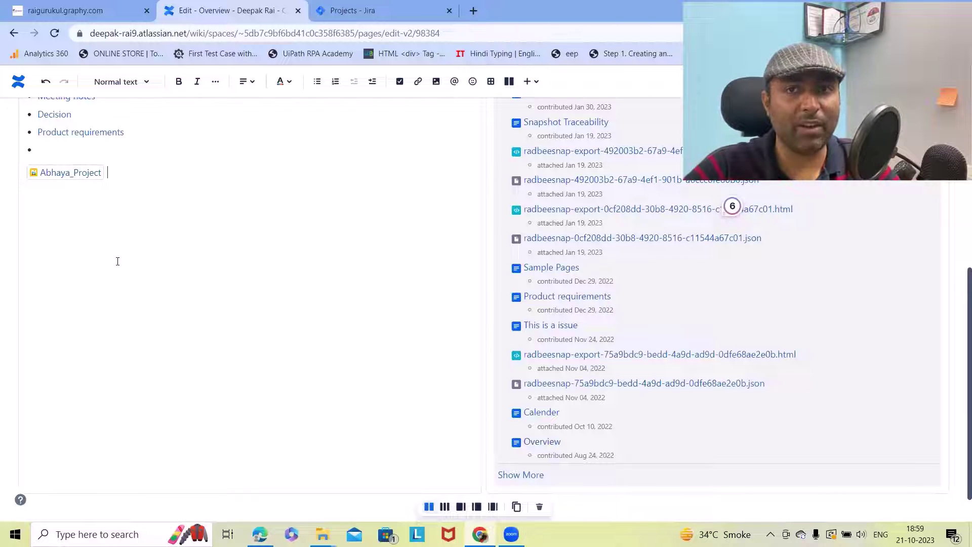
scroll(295, 295, up, 1)
scroll(378, 408, down, 2)
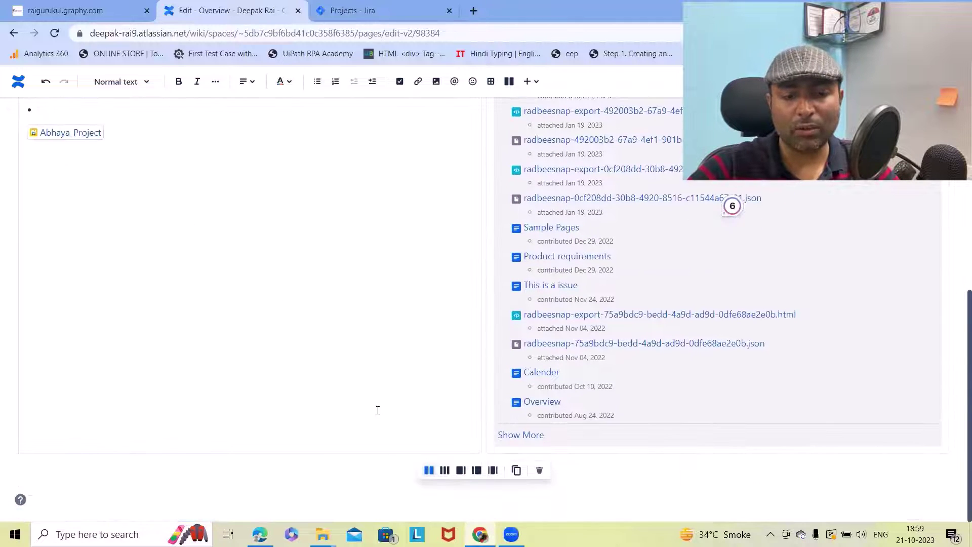
click(445, 470)
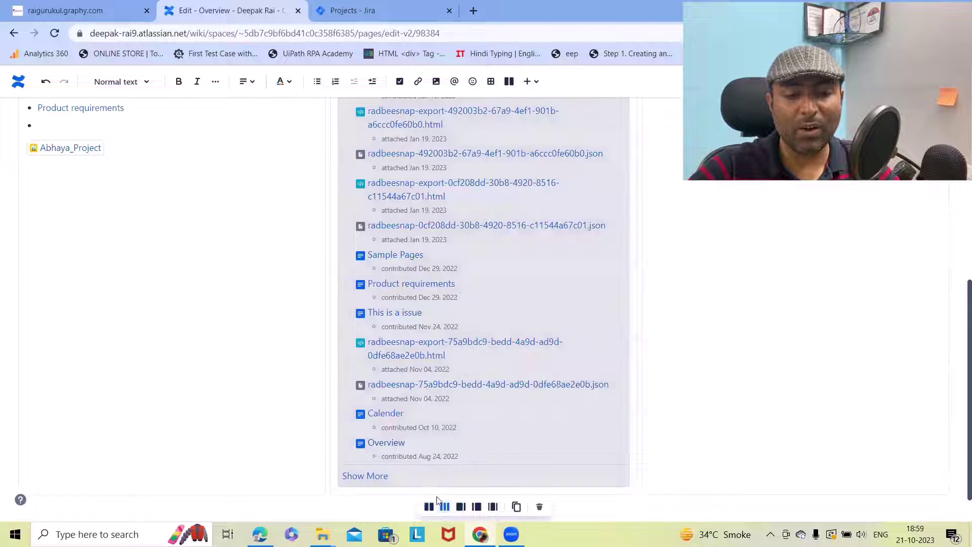
click(428, 472)
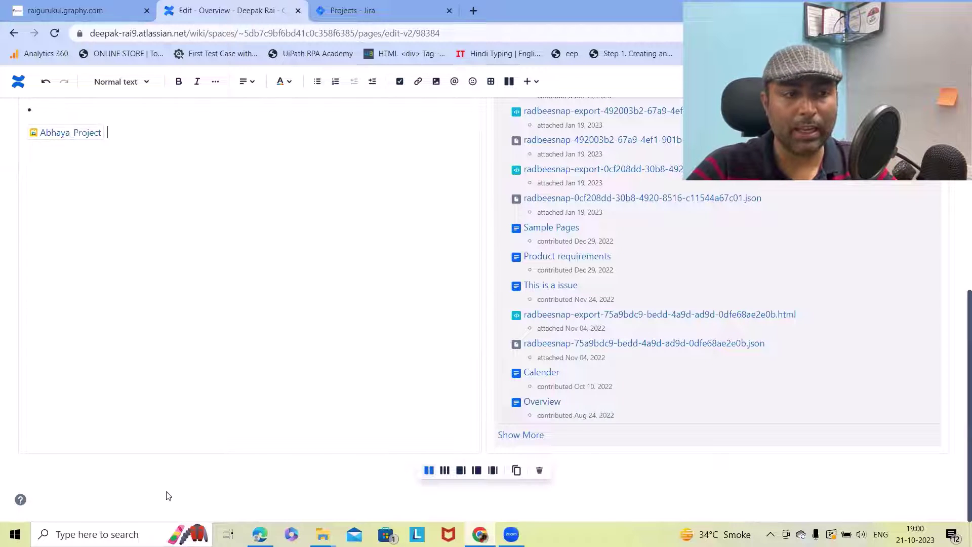
Switch the Abhaya_Project link to a Jira card and open its timeline preview.
click(59, 132)
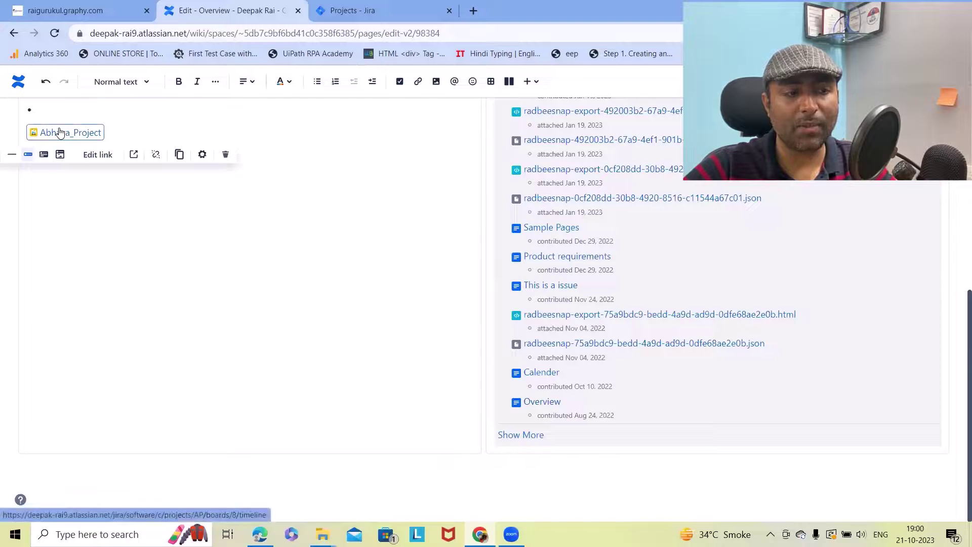
click(44, 154)
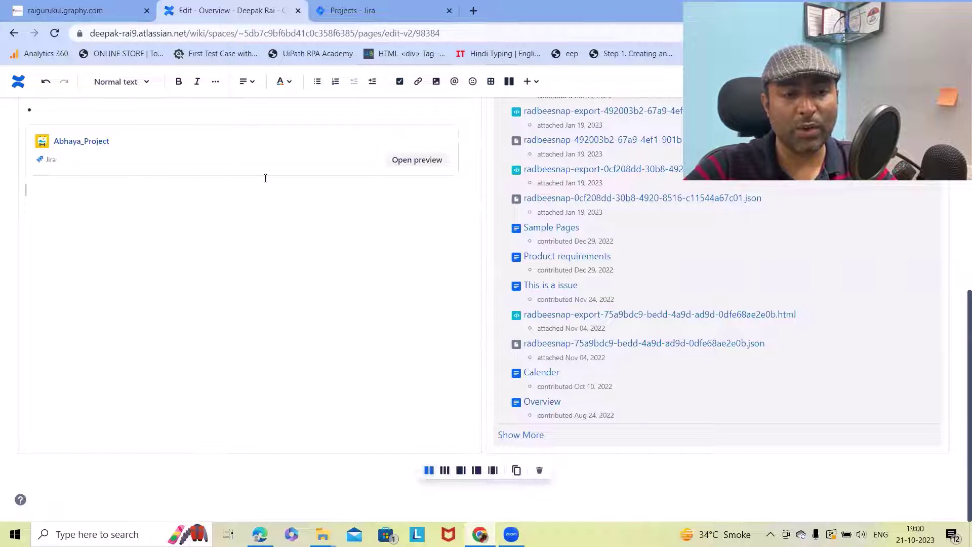
right_click(423, 172)
click(357, 295)
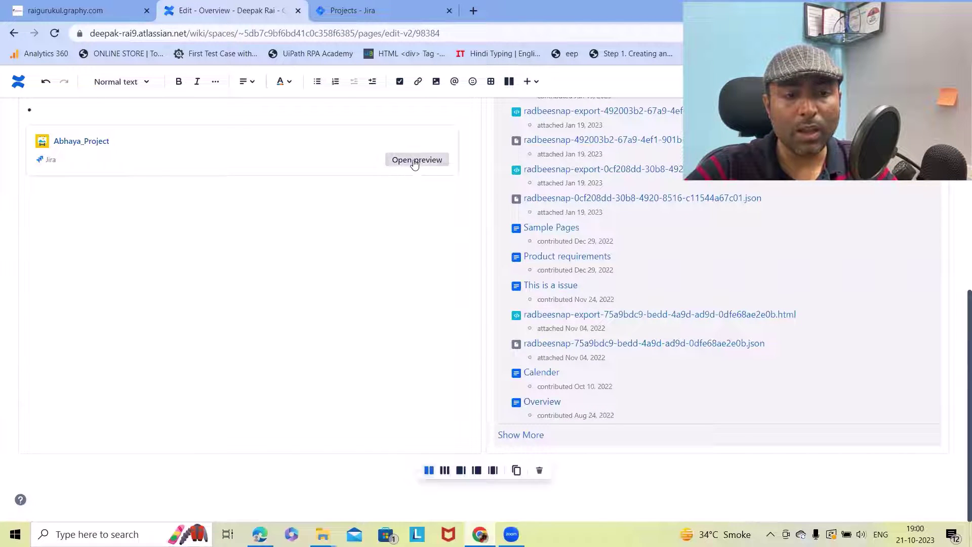
right_click(414, 162)
click(336, 243)
click(403, 161)
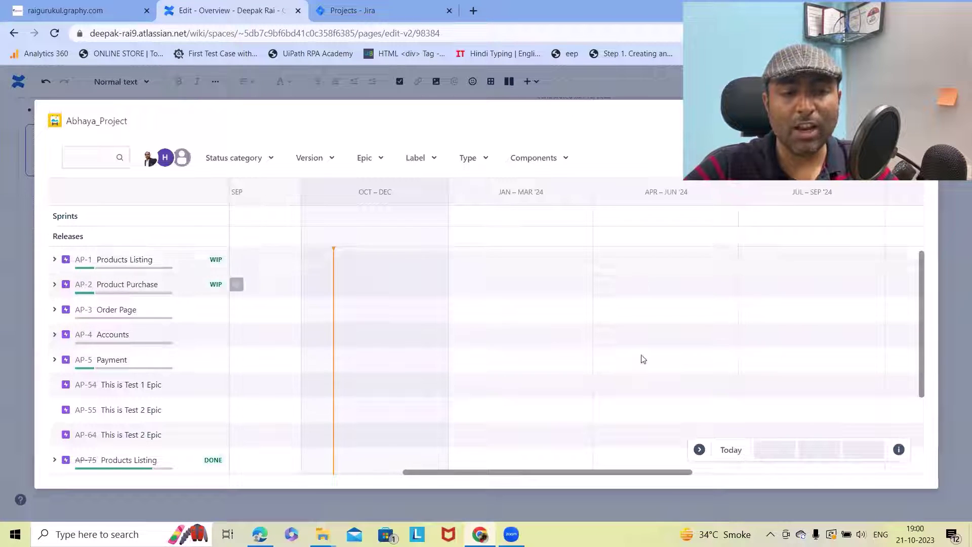
Scroll the epic list in the Abhaya_Project preview, then close it with Esc.
scroll(658, 357, down, 3)
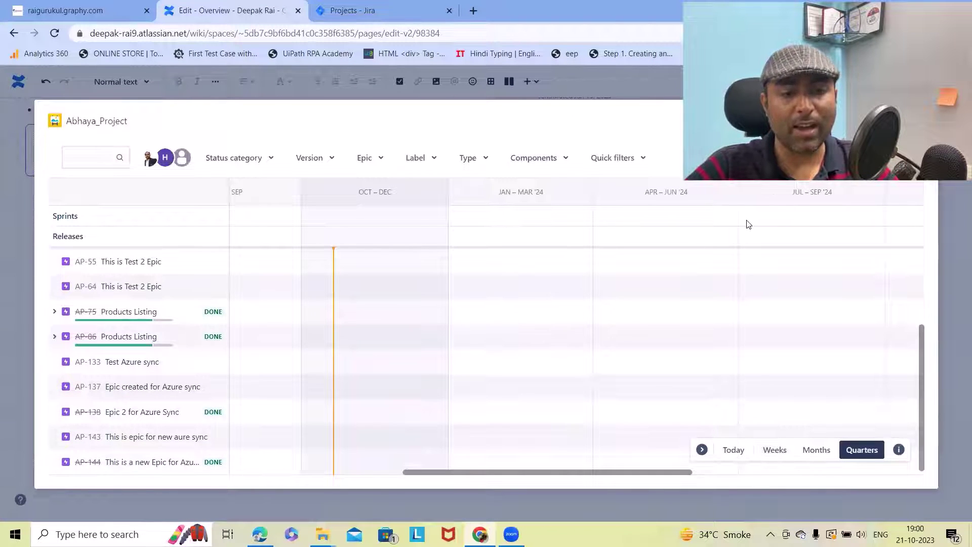
key(Escape)
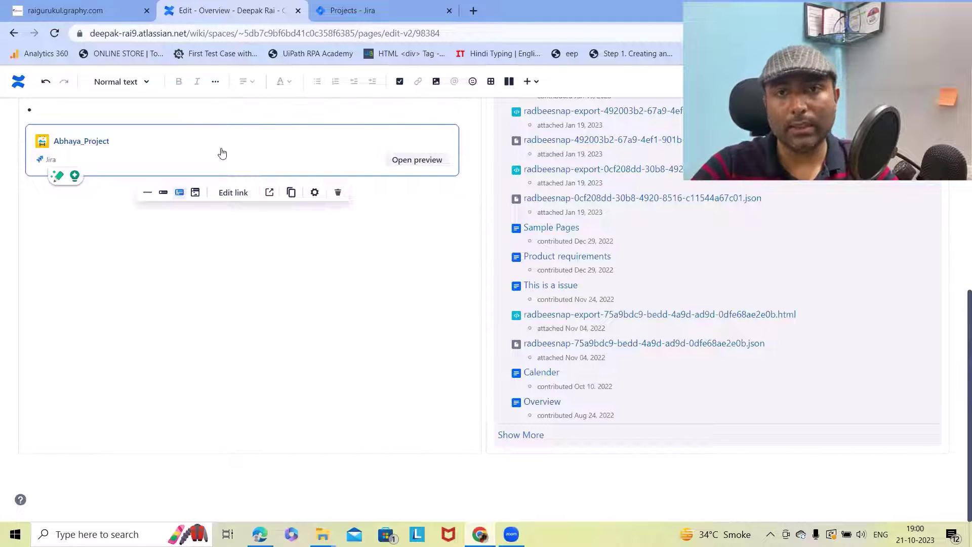
Display the Abhaya_Project card as an embedded Jira timeline in the left column, then select the embed.
click(195, 192)
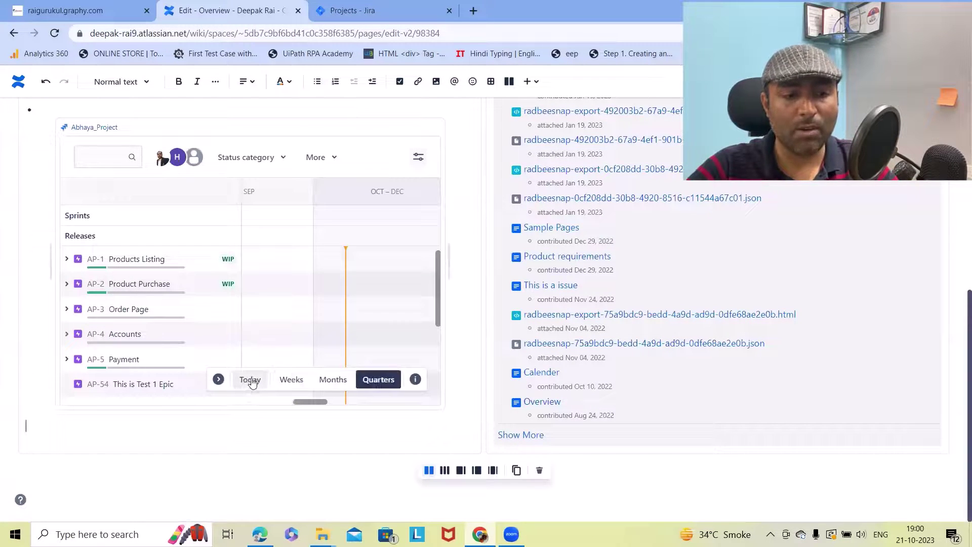
scroll(167, 258, up, 6)
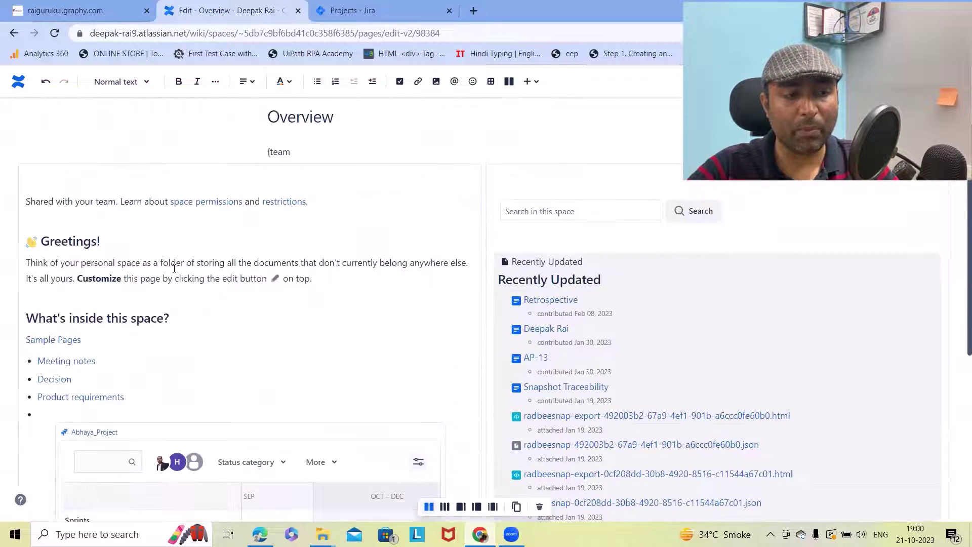
scroll(182, 276, down, 6)
scroll(191, 285, down, 3)
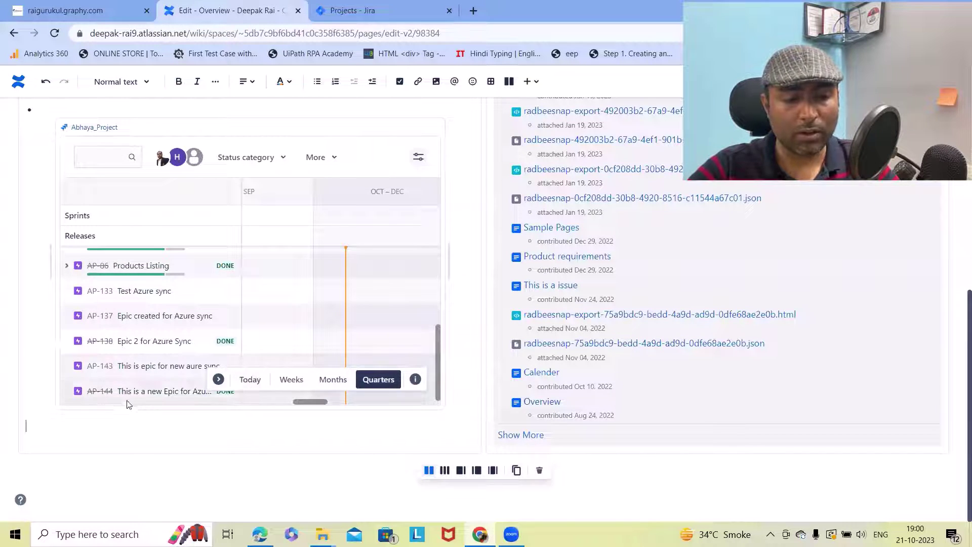
click(107, 405)
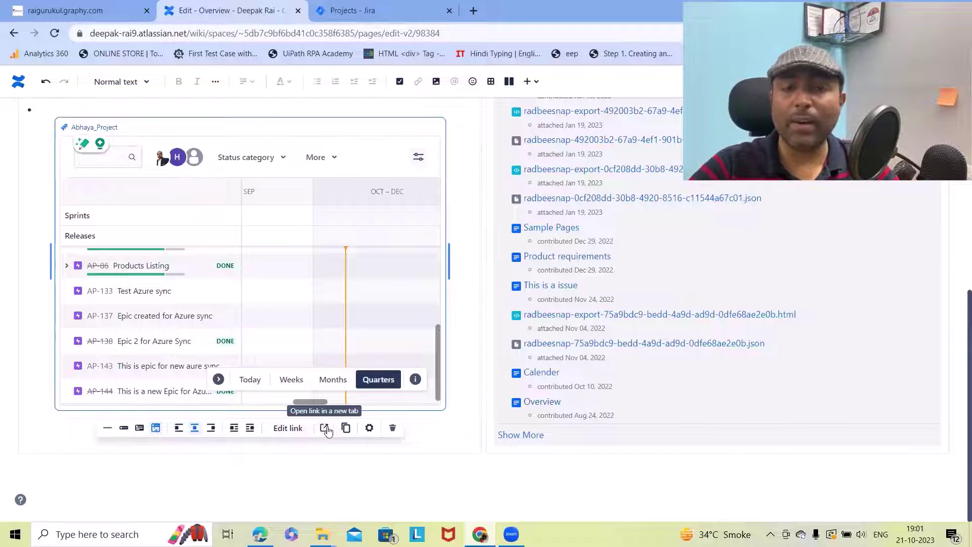
View the Abhaya_Project AP board timeline in a new tab, then return and review the embed's link preferences.
click(325, 429)
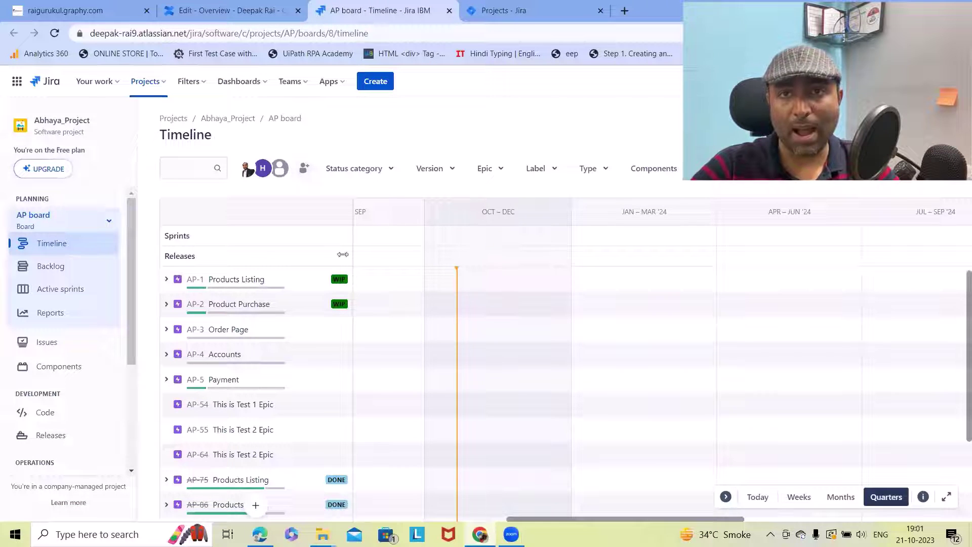
scroll(954, 282, down, 3)
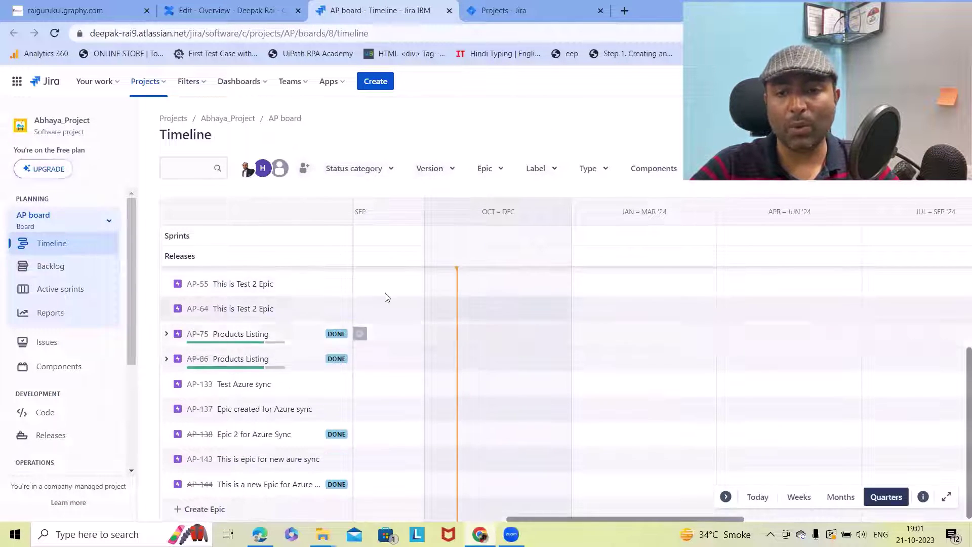
click(212, 12)
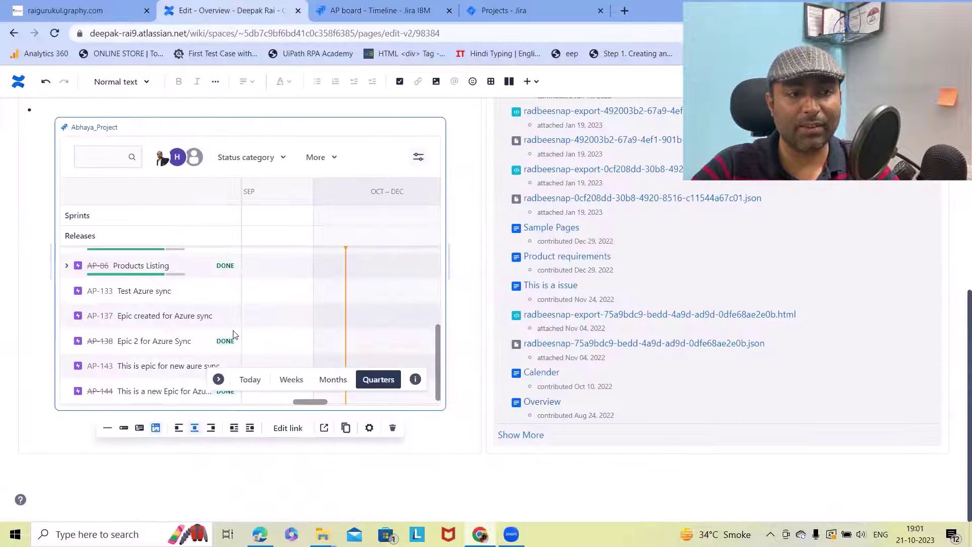
click(369, 428)
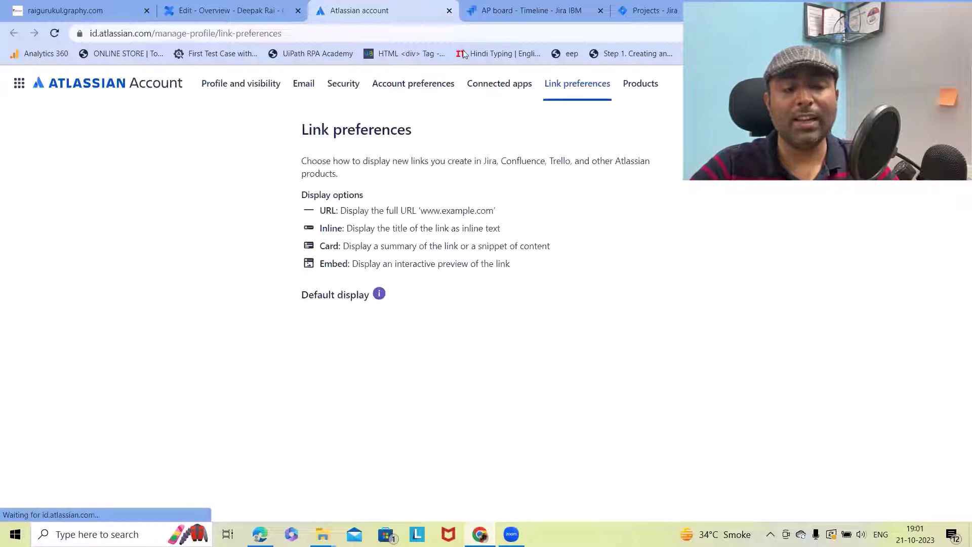
click(449, 11)
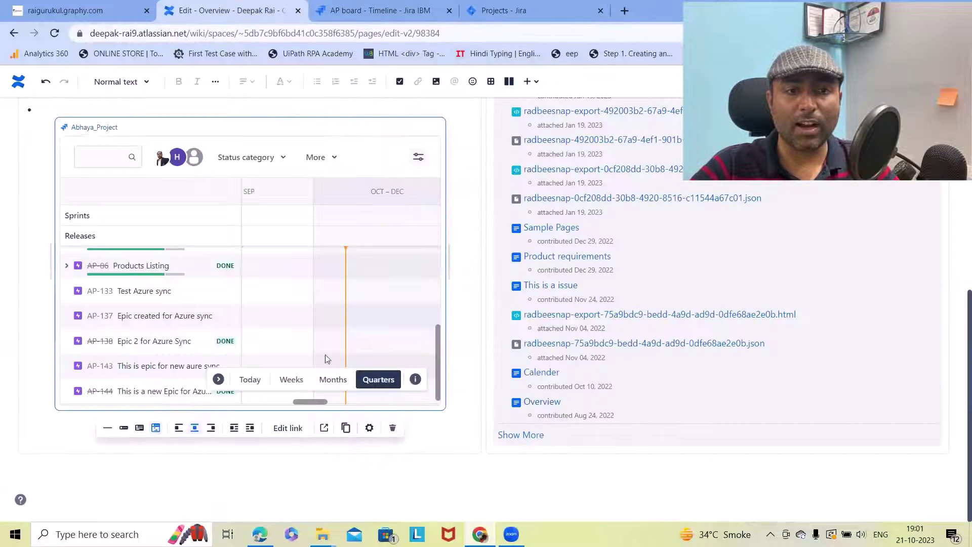